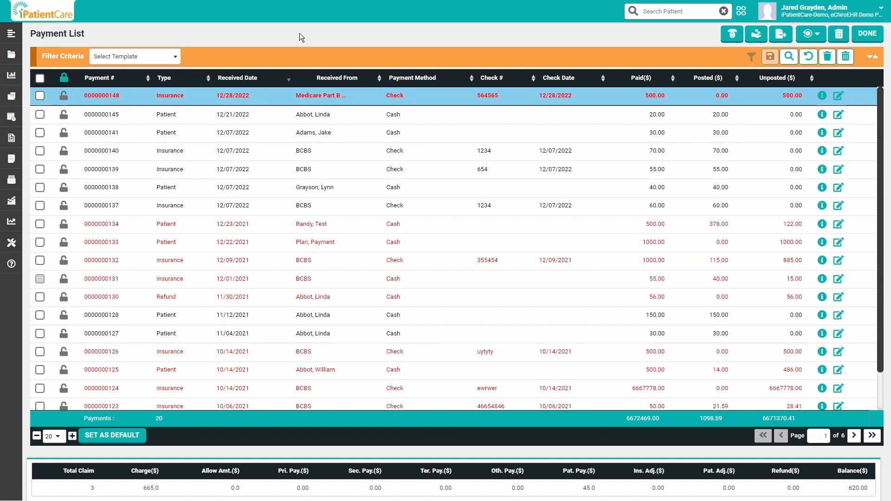
Open the Payment List from the billing payment functions
mouse_move(55, 112)
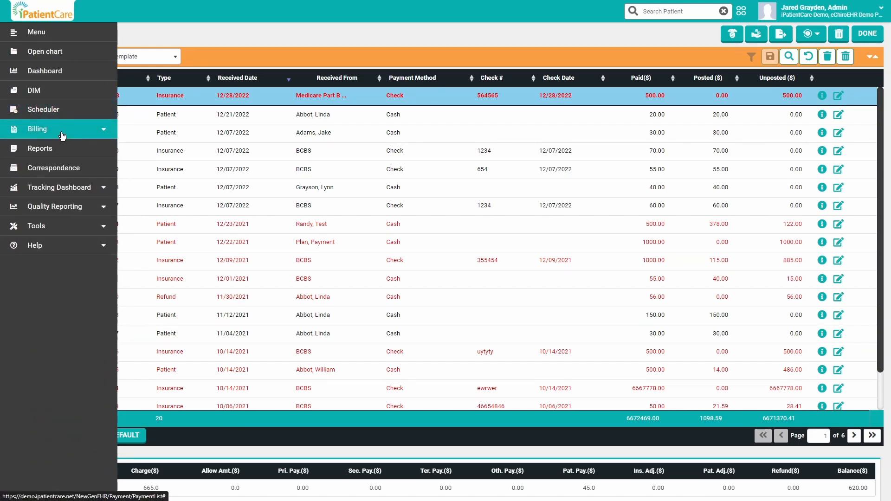
left_click(62, 132)
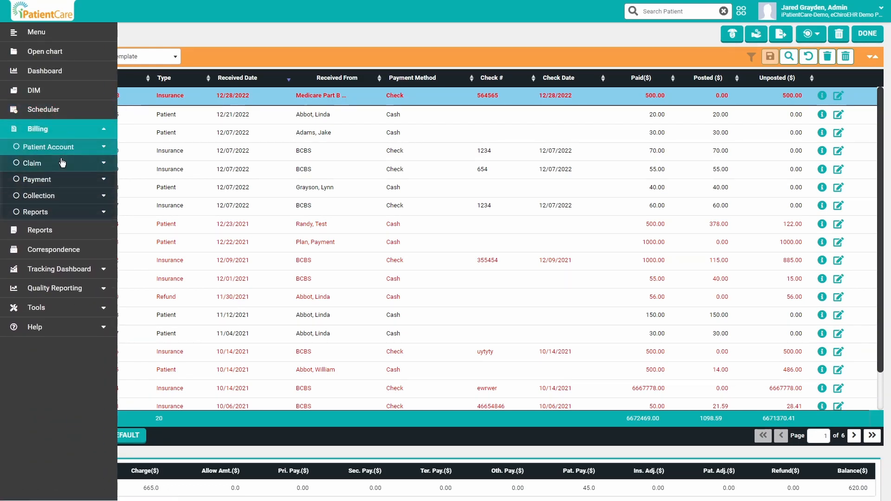
left_click(55, 180)
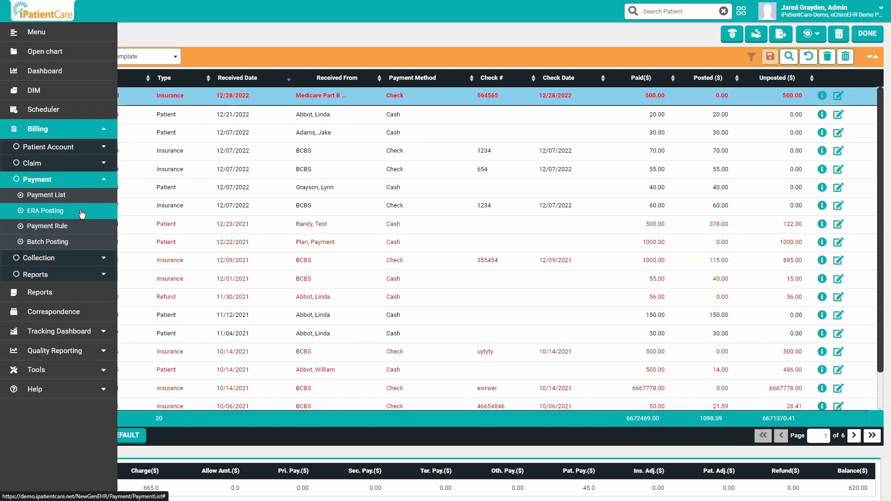
left_click(55, 195)
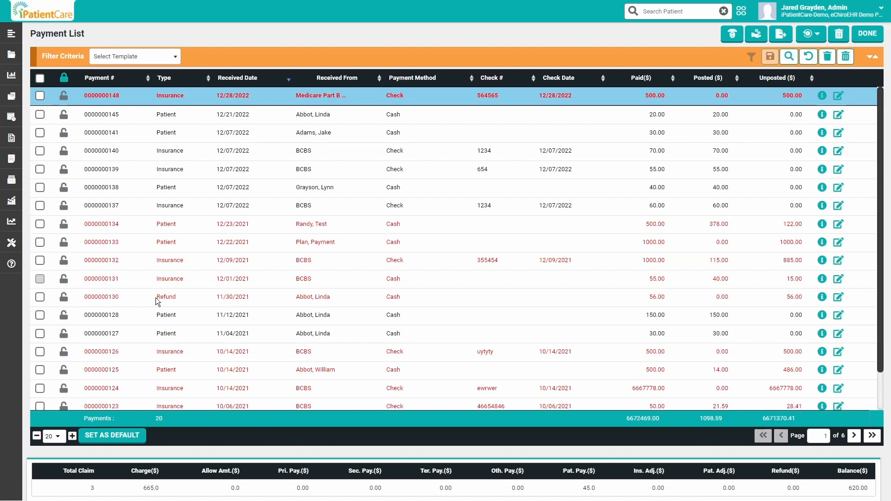
Examine the refund, partially posted and fully posted payment rows, and look at the account's Color Settings option
left_click(180, 297)
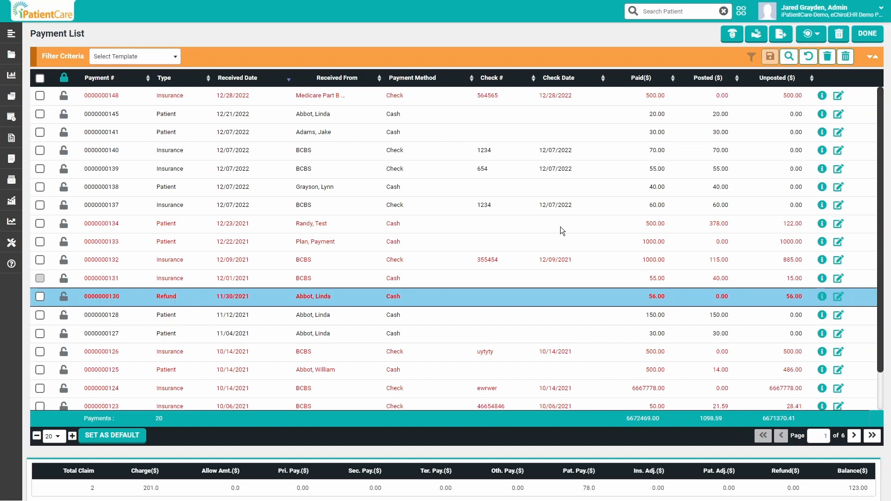
left_click(603, 229)
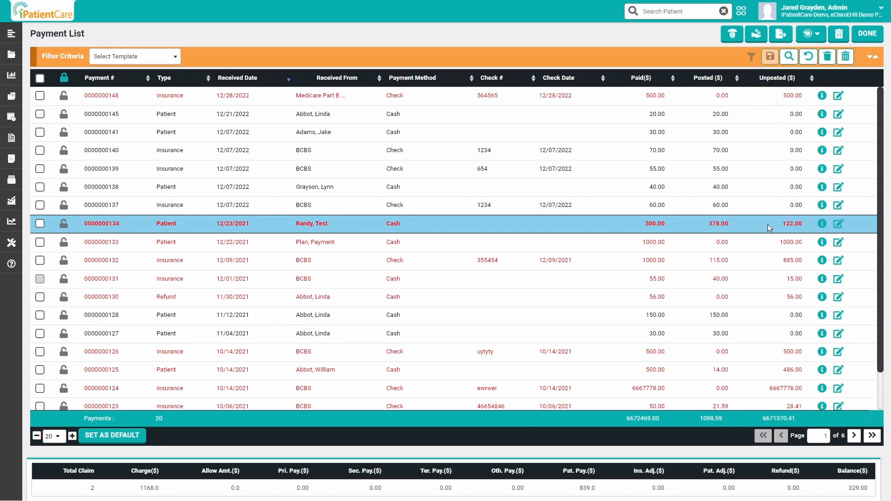
left_click(783, 201)
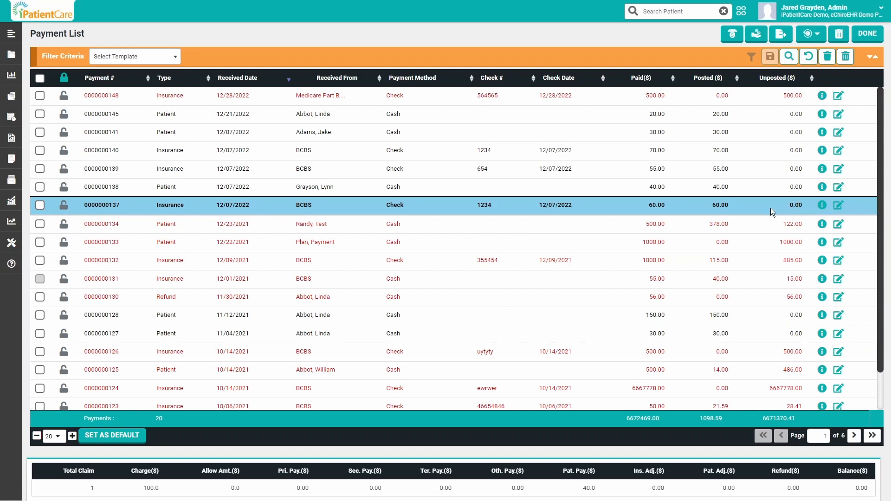
left_click(630, 227)
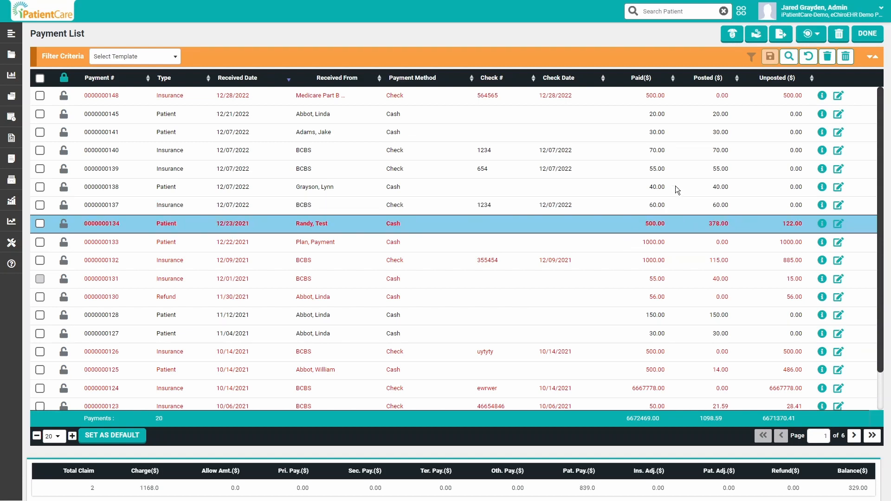
left_click(809, 15)
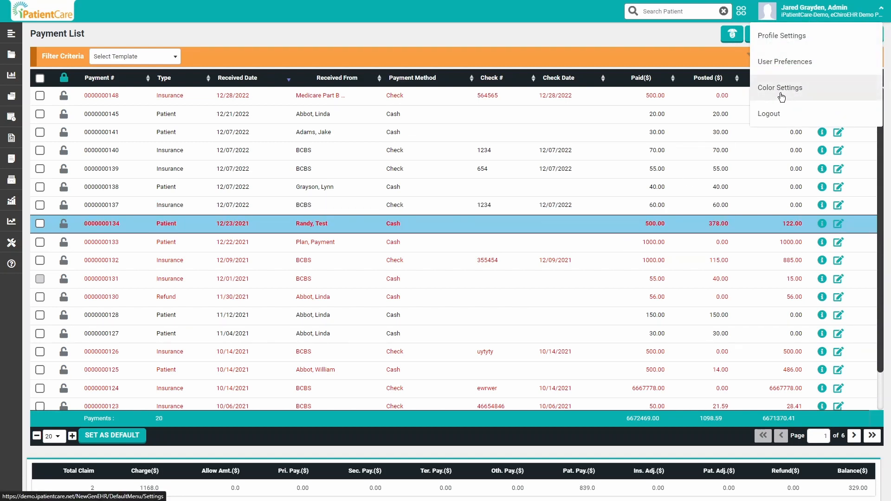
left_click(606, 35)
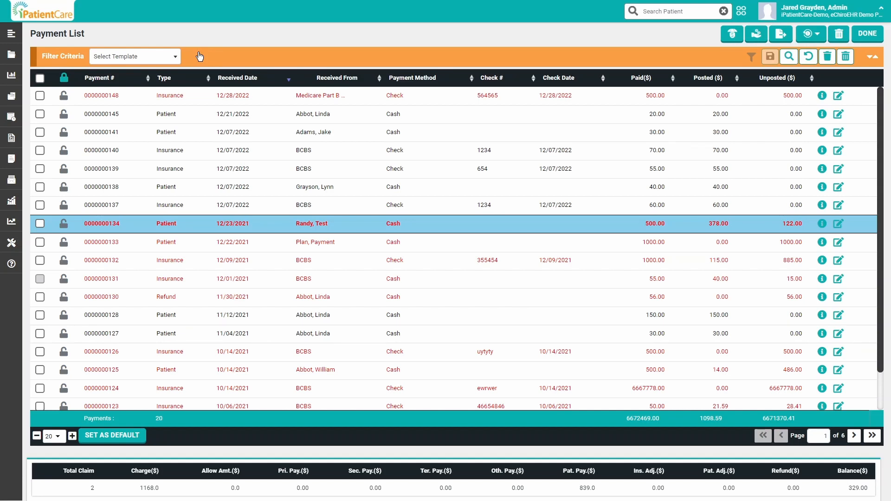
Apply the Unposted Balances filter template to the payment list and show its filter criteria
left_click(157, 58)
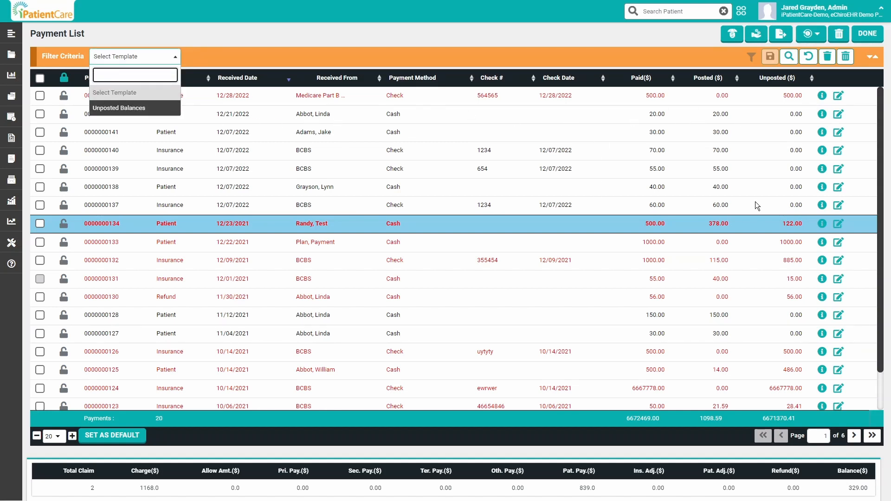
left_click(111, 111)
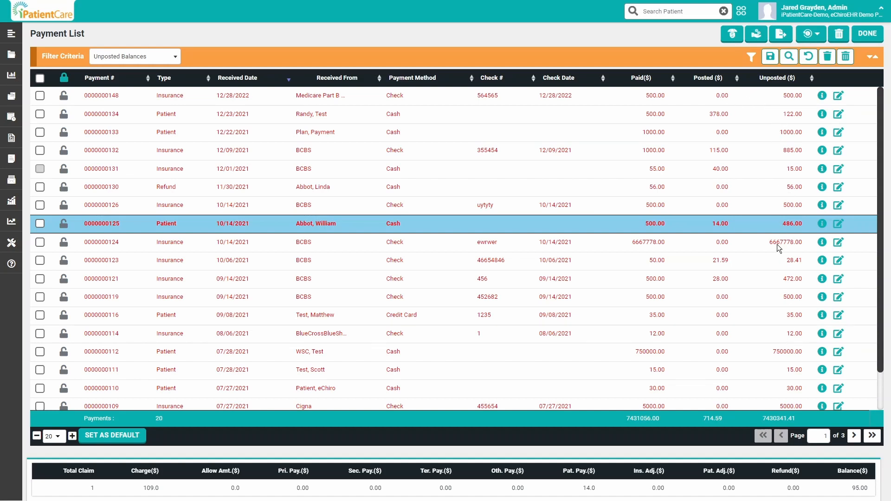
left_click(232, 58)
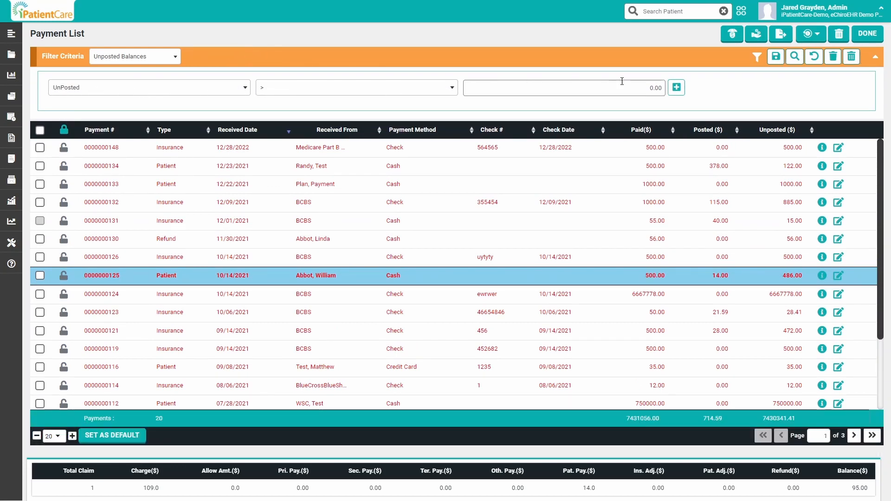
Clear the Unposted Balances template from the payment list and collapse the filter criteria
left_click(146, 58)
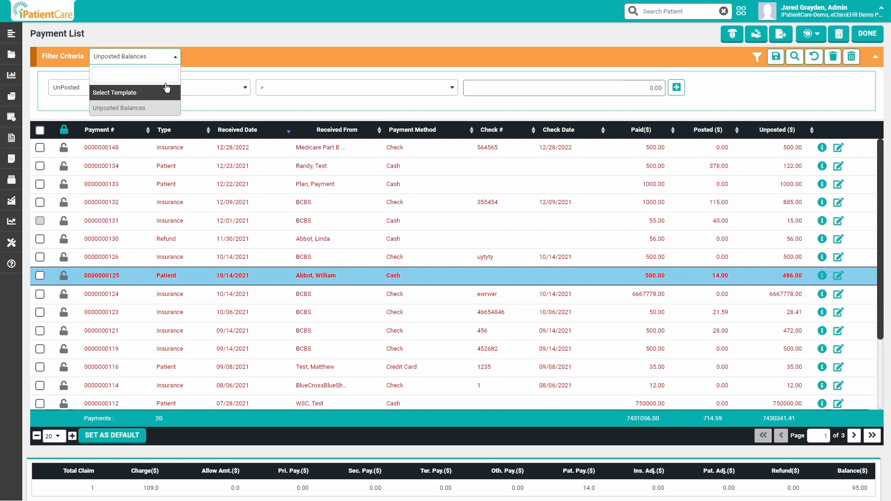
left_click(123, 91)
left_click(264, 58)
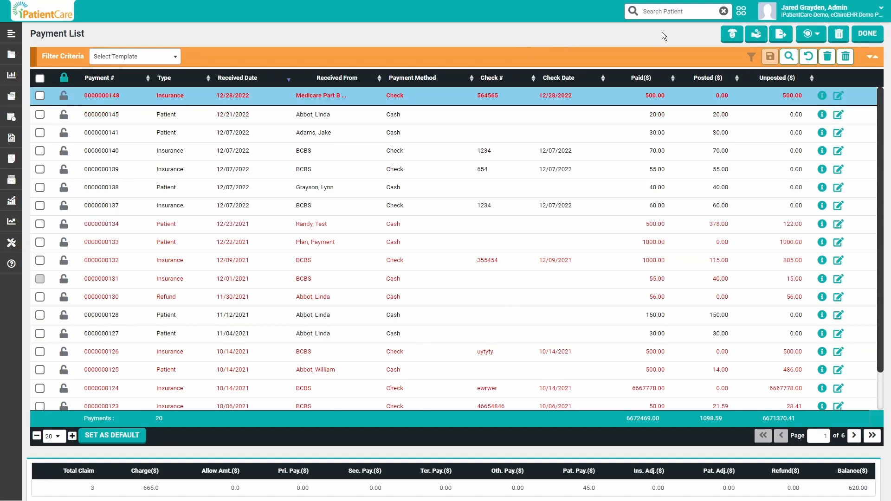
Create a new insurance payment received from BCBS
left_click(728, 39)
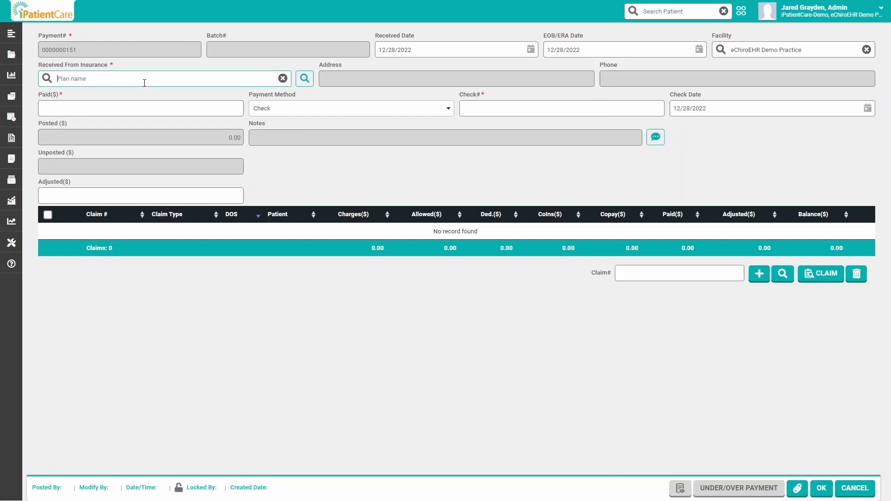
type("bcb")
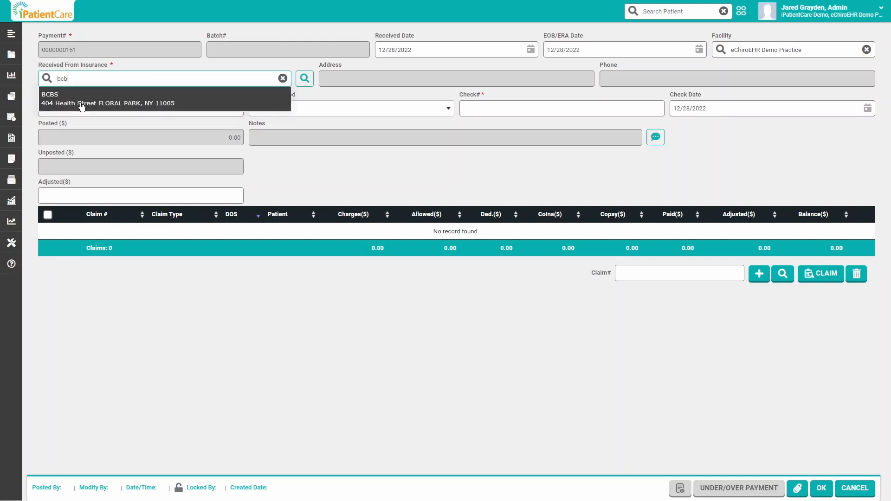
left_click(81, 106)
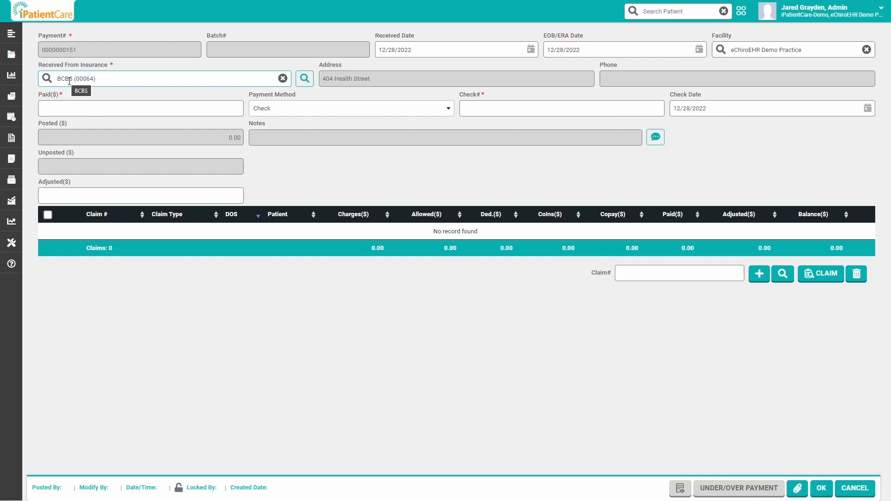
Set the paid amount to 100, keep Check as the payment method, and enter check number 987654
left_click(104, 108)
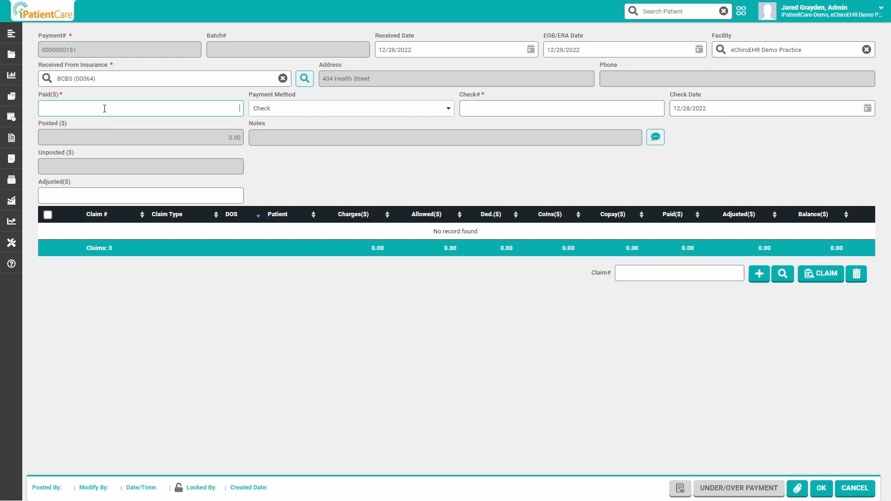
type("100")
left_click(289, 113)
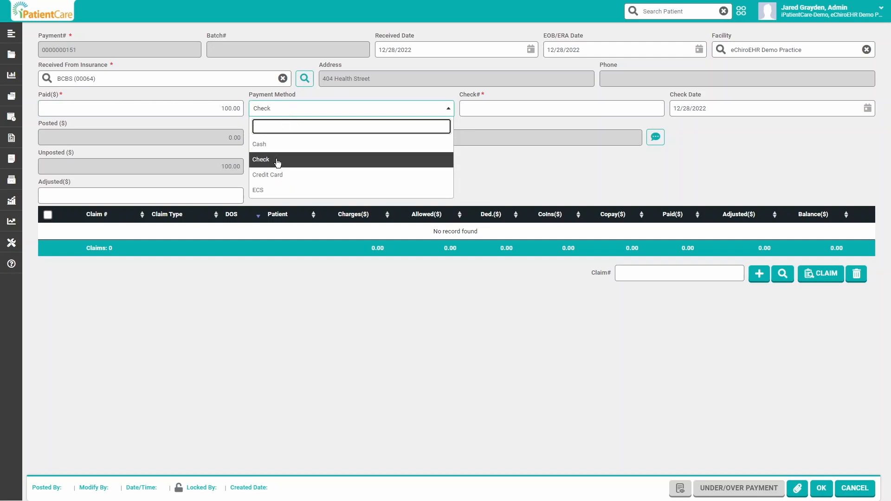
left_click(474, 163)
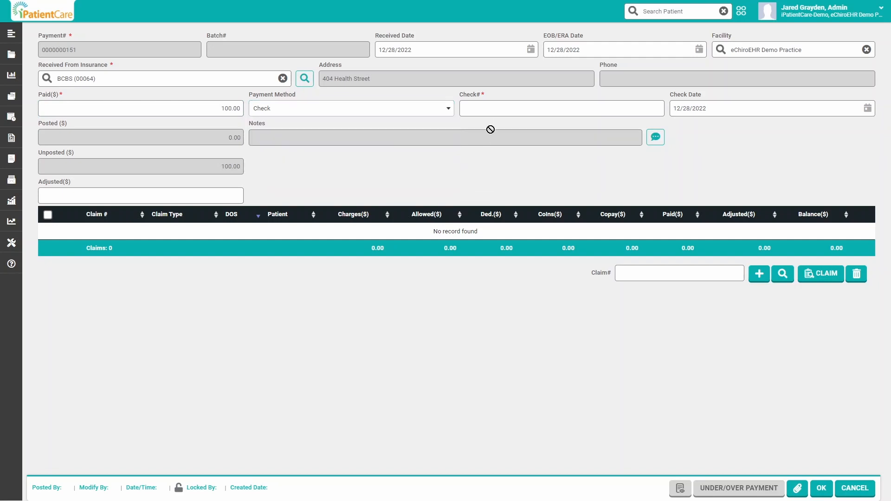
left_click(497, 105)
type("987654")
Open the claim search for this payment and review its insurance and insurance balance filter criteria
left_click(733, 266)
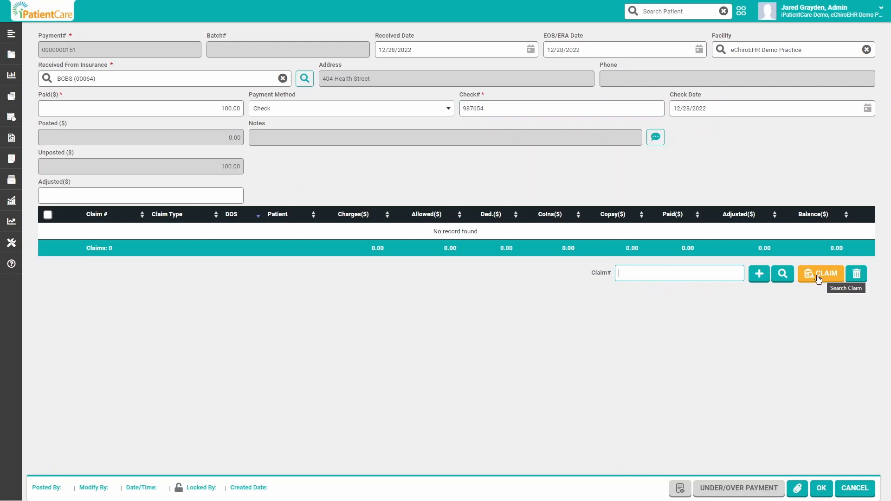
left_click(817, 279)
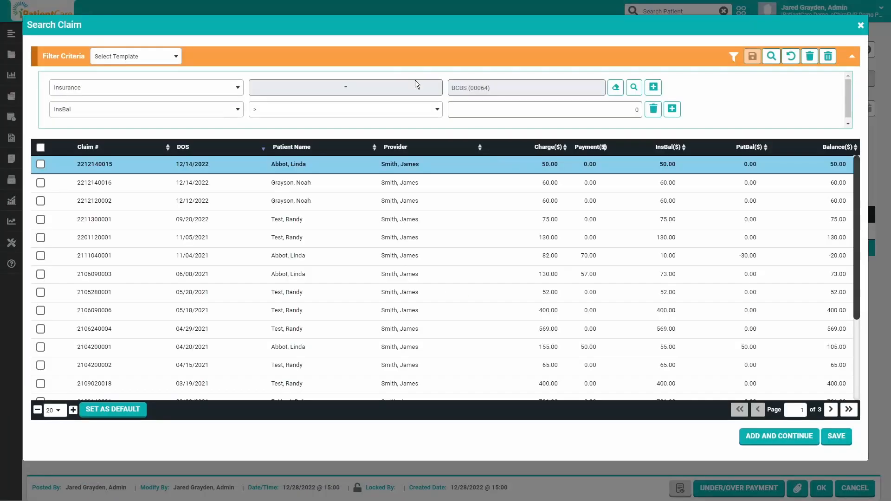
left_click(347, 65)
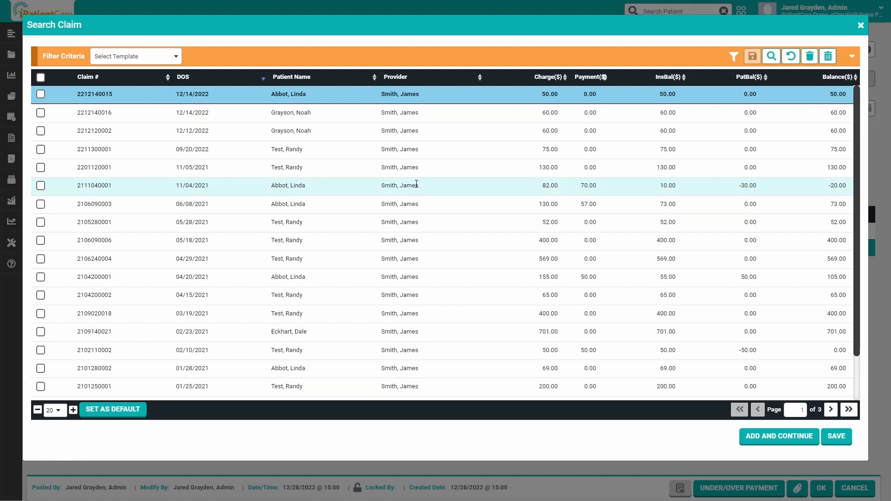
left_click(229, 57)
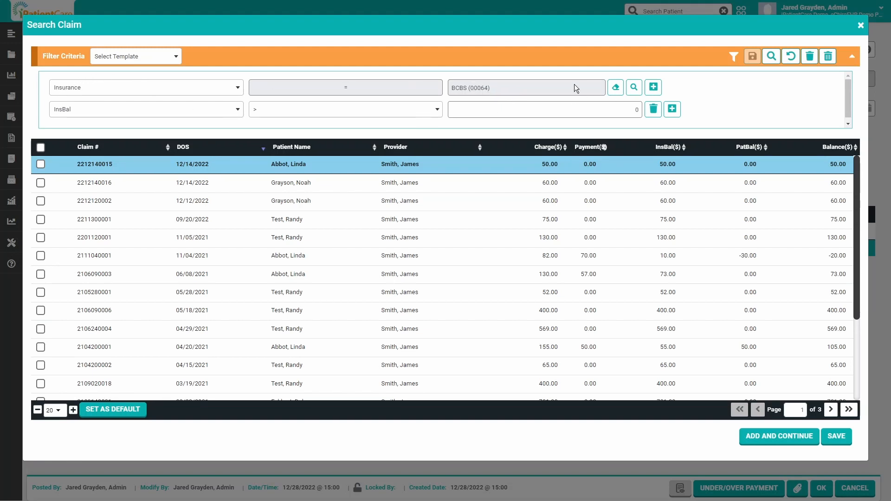
left_click(456, 60)
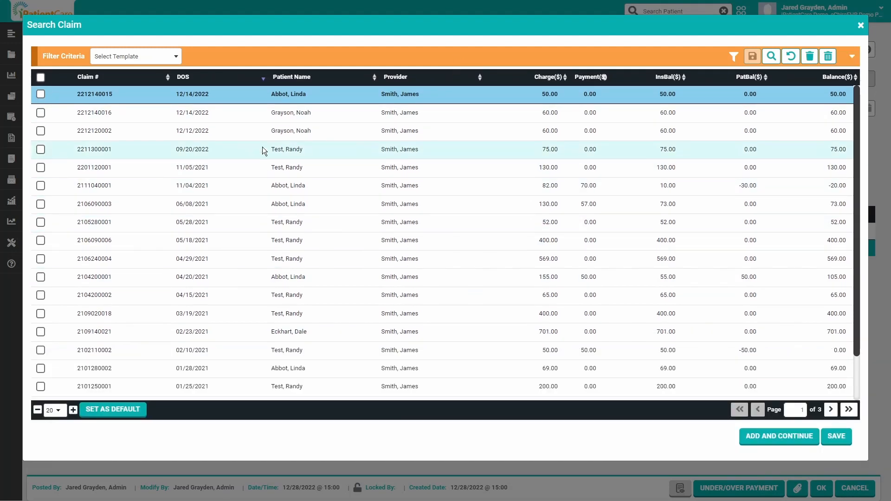
Add the two claims with the 12/14/2022 date of service to the payment
left_click(41, 95)
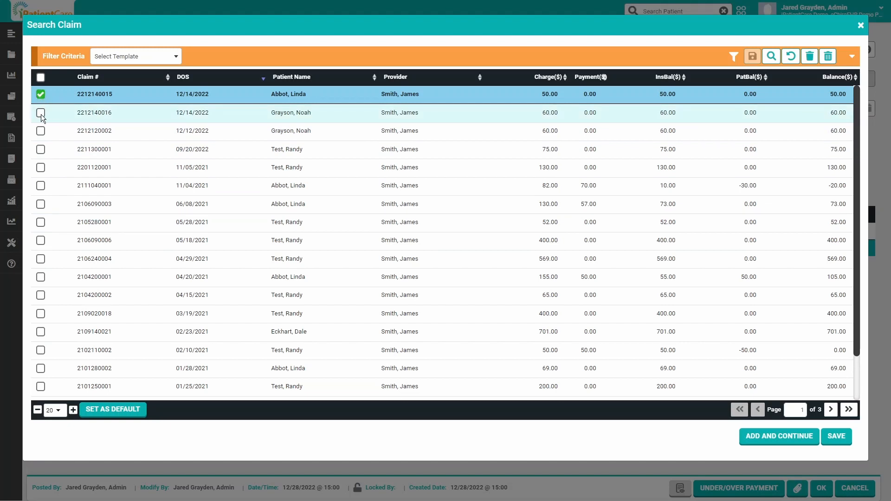
left_click(41, 113)
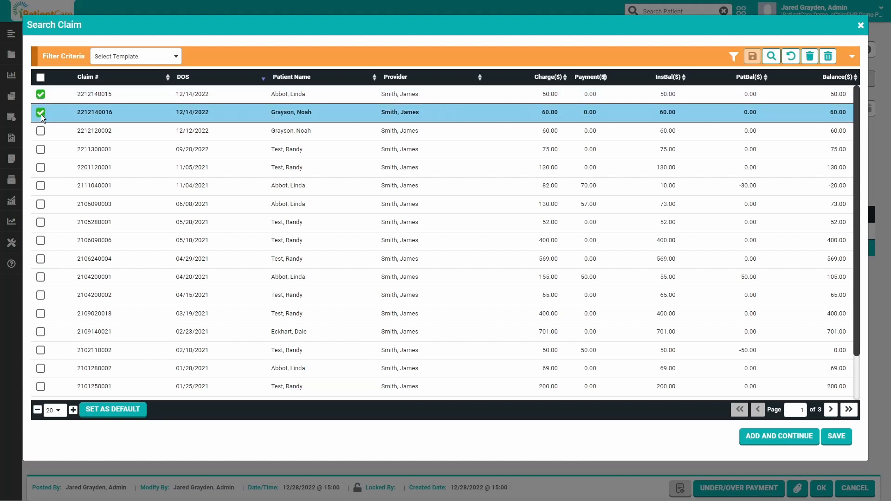
left_click(836, 436)
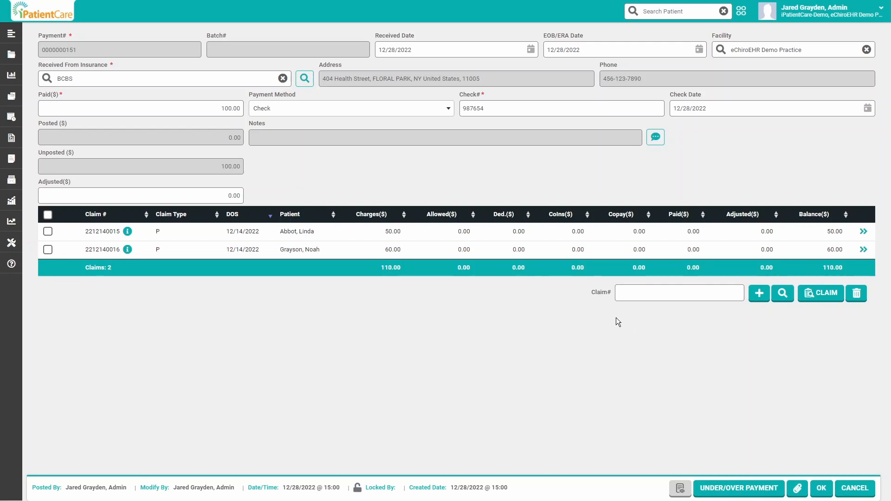
Open payment posting for the claim with the 50.00 charge and set the paid amount for CPT 72020 to 50
left_click(864, 232)
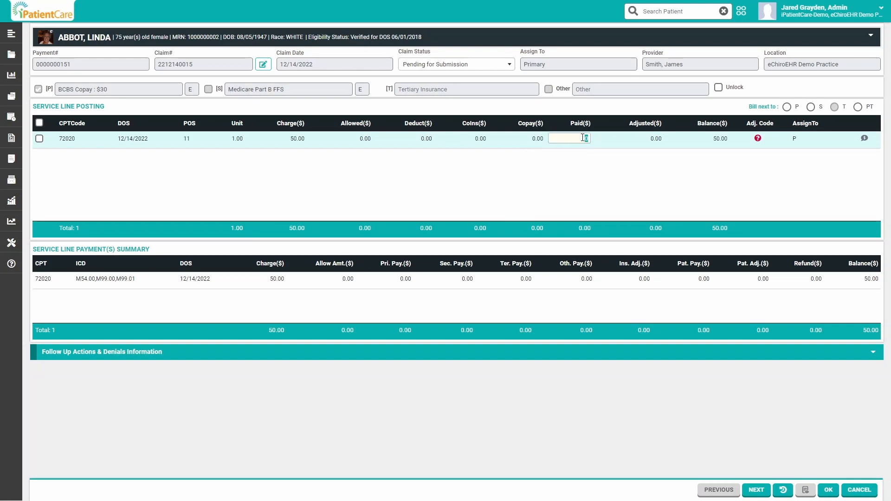
type("50")
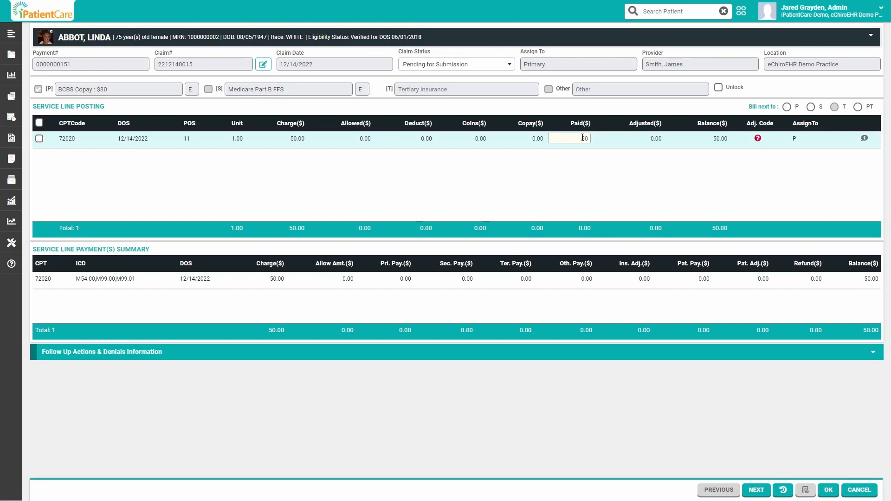
key("Return")
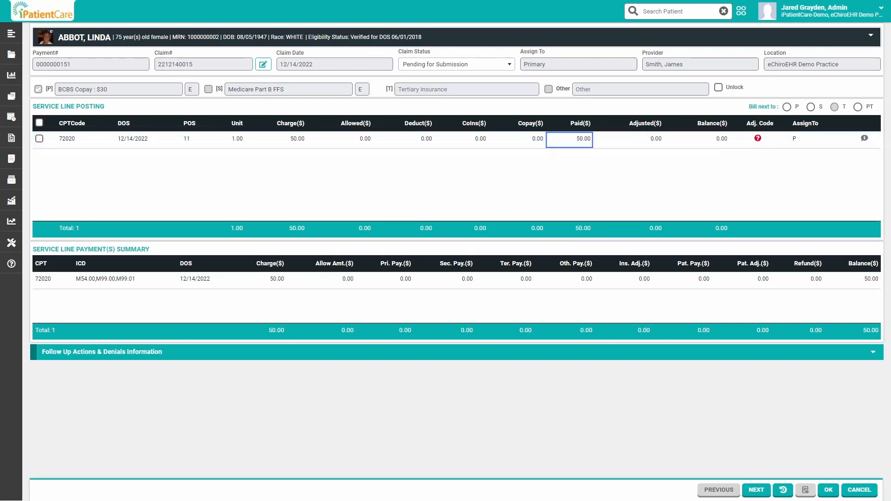
Open the service adjustment reason codes for CPT 72020 and browse the available codes
left_click(650, 139)
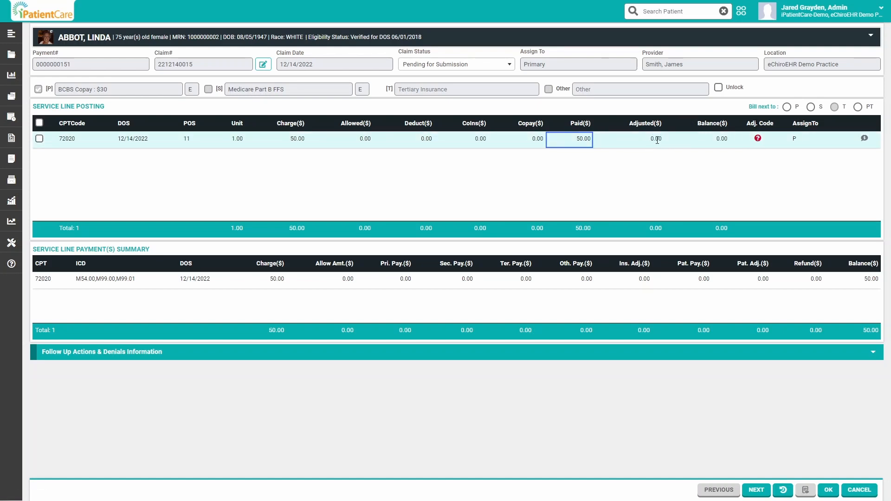
left_click(758, 139)
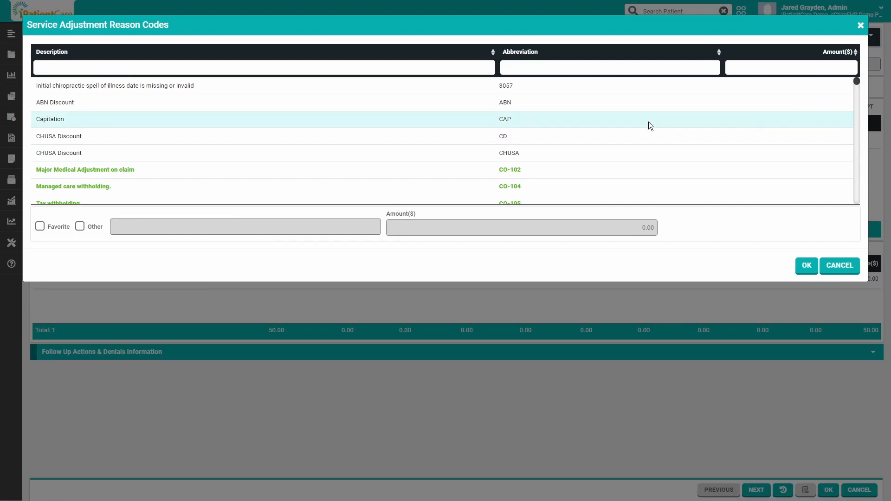
scroll(319, 123, "down", 5)
scroll(318, 124, "down", 3)
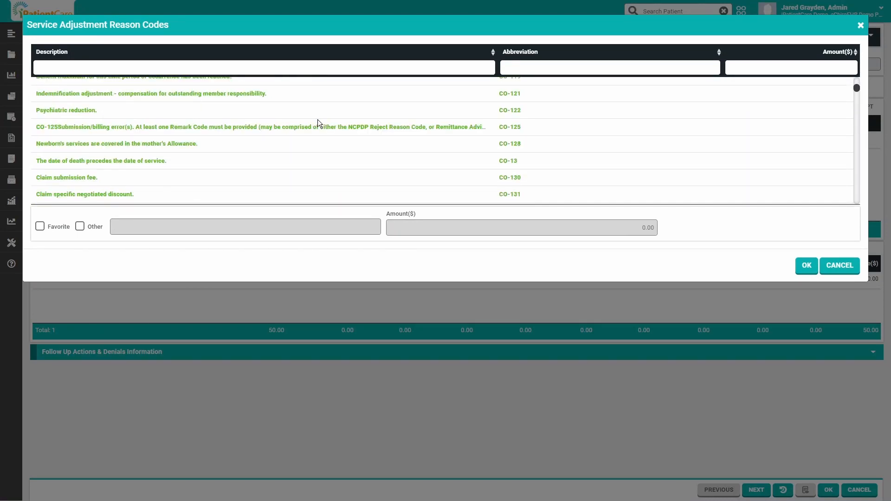
scroll(318, 124, "up", 5)
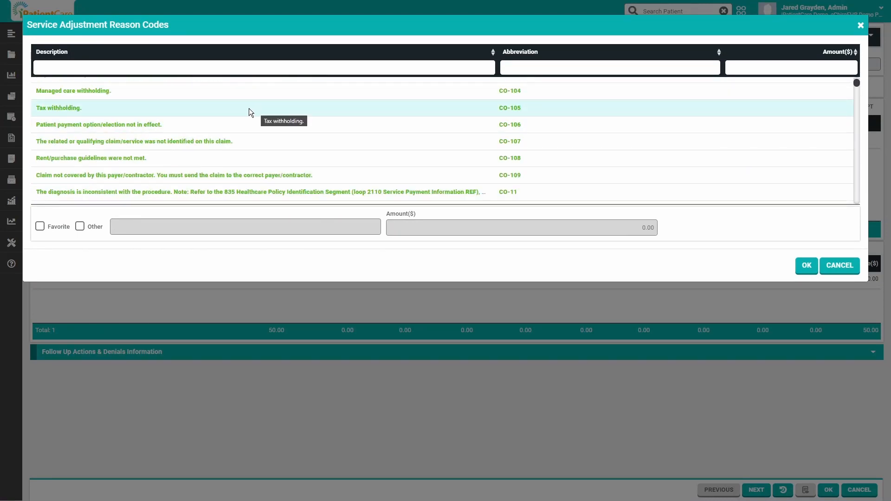
left_click(226, 96)
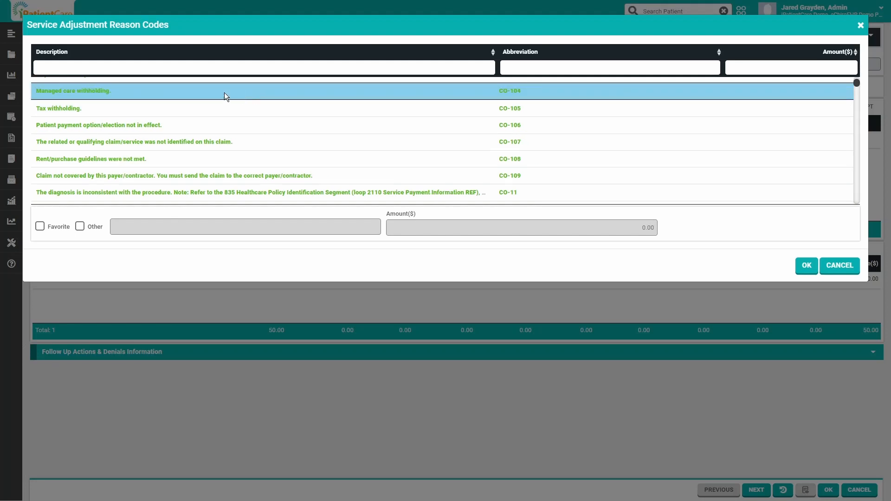
left_click(743, 93)
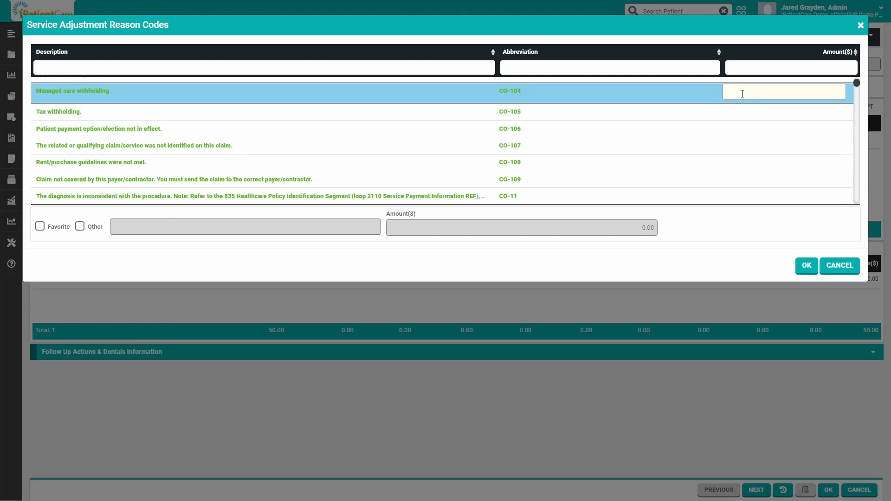
type("10")
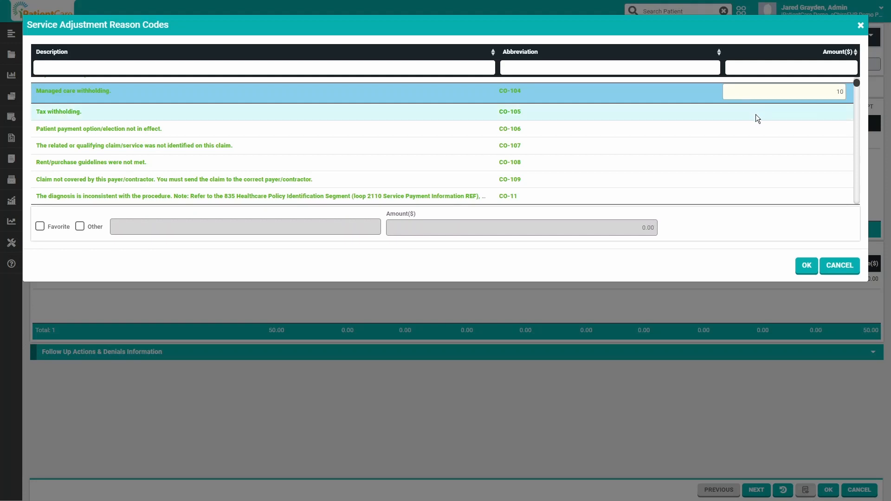
key("BackSpace")
key("BackSpace")
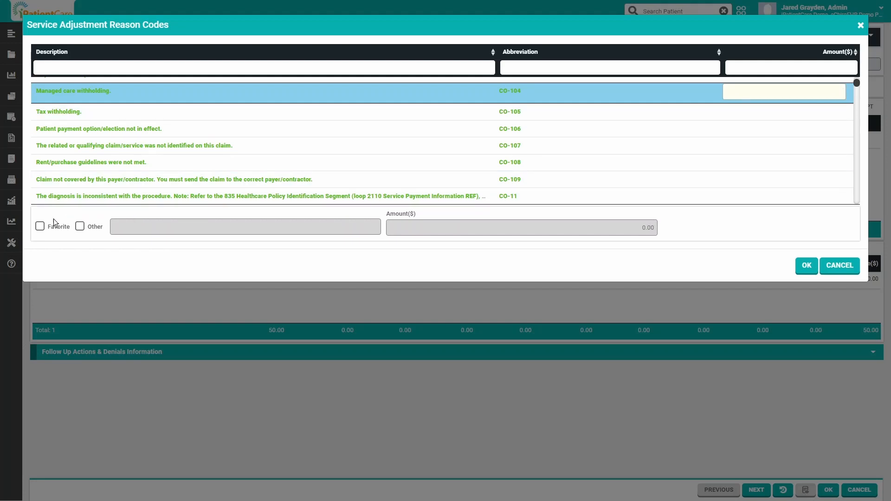
left_click(40, 227)
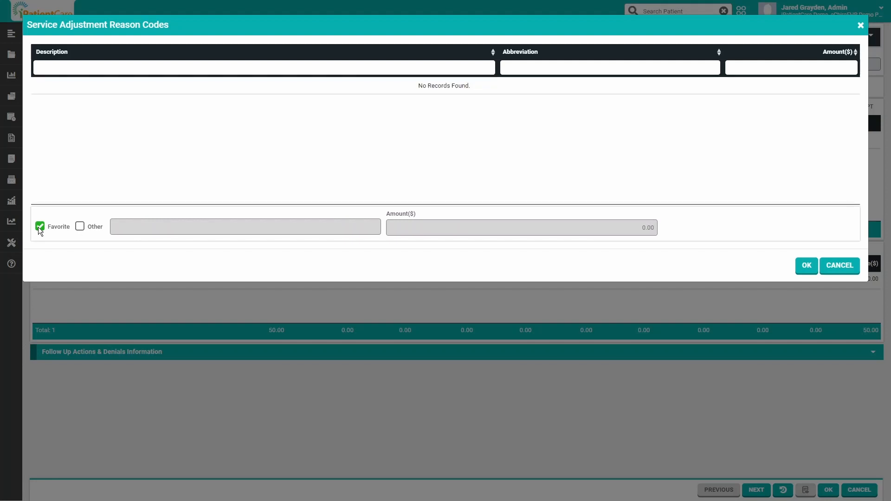
left_click(40, 226)
Apply an Other adjustment reason described as Adj with an amount of 10 to the CPT 72020 line
left_click(79, 227)
left_click(132, 227)
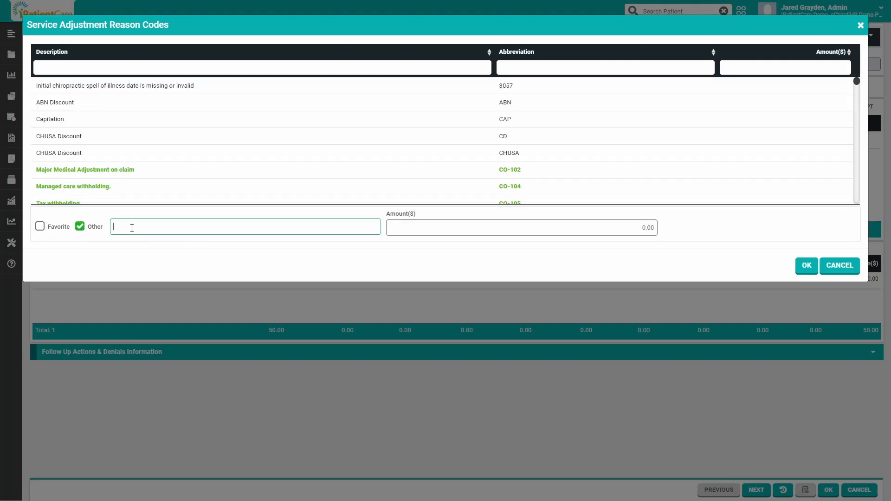
type("Adj")
key("Tab")
type("10")
left_click(802, 264)
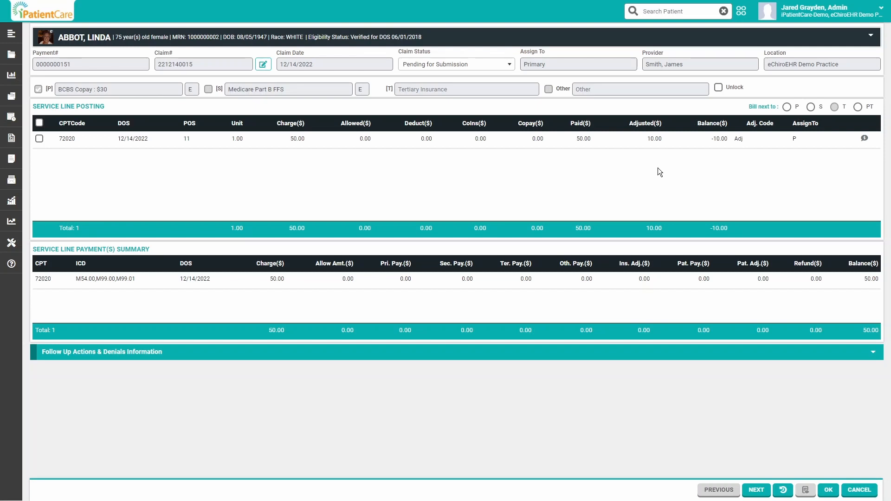
Bill the claim next to the secondary insurance, confirm the assignment, and go to the following claim
left_click(810, 107)
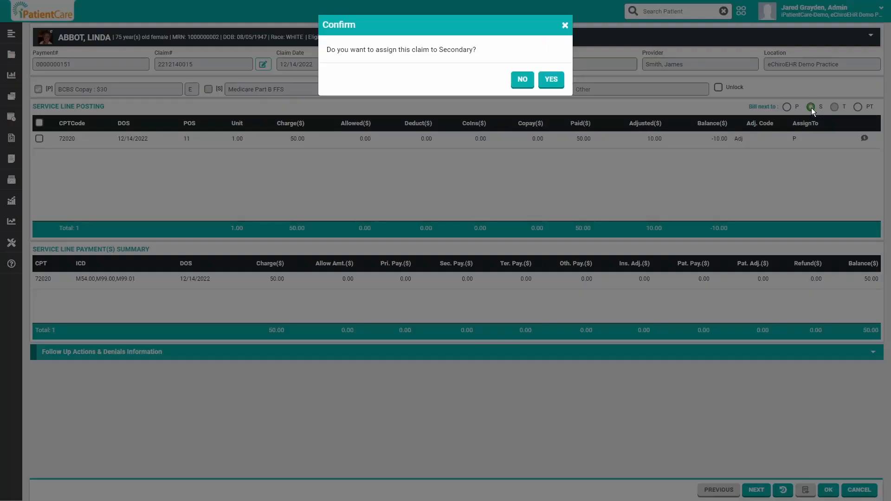
left_click(552, 82)
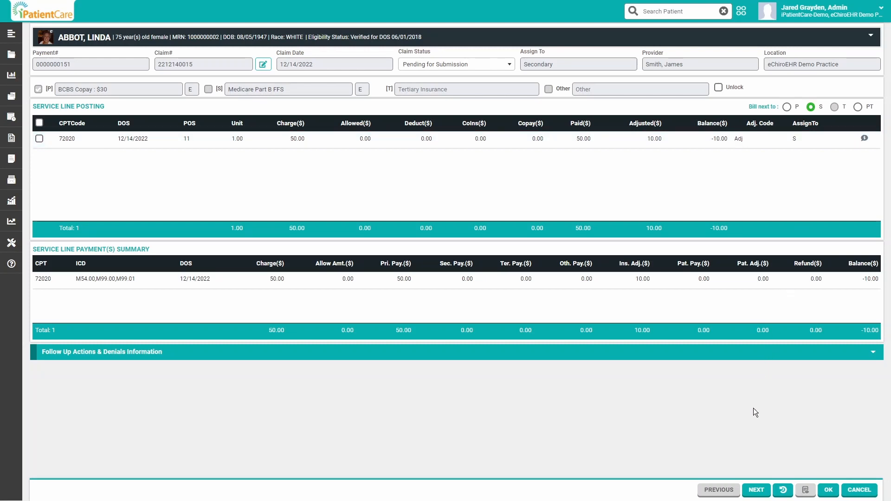
left_click(756, 490)
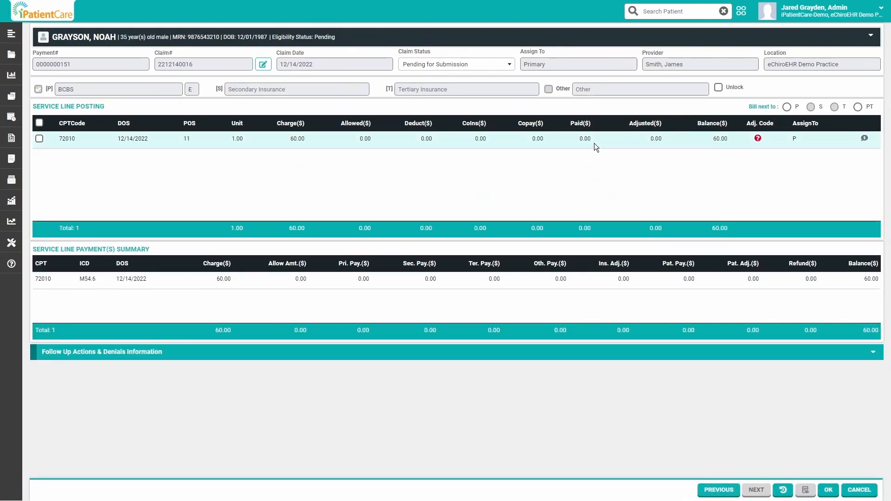
Set the paid amount for CPT 72010 to 40, bill the claim next to the patient, and close the service line posting
left_click(586, 138)
type("40")
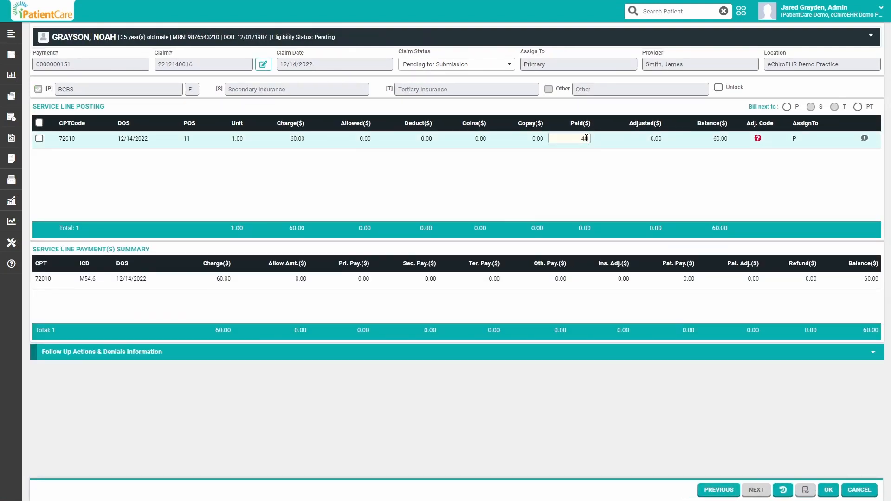
key("Return")
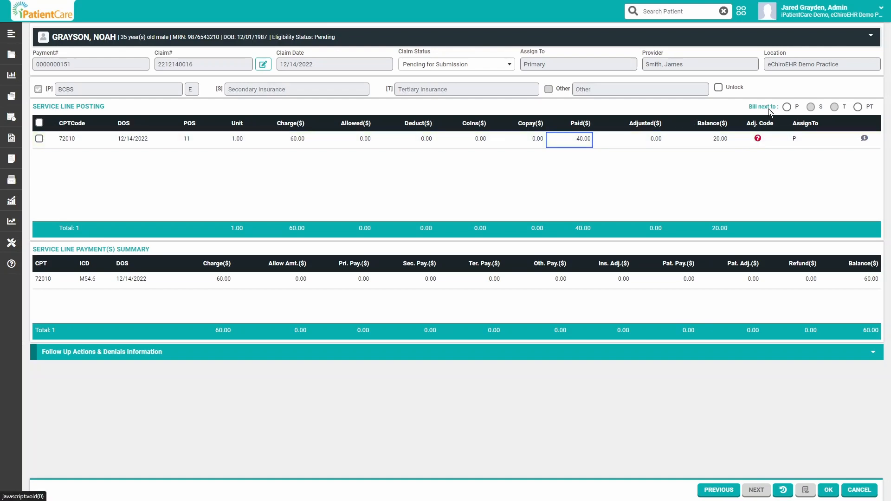
left_click(857, 106)
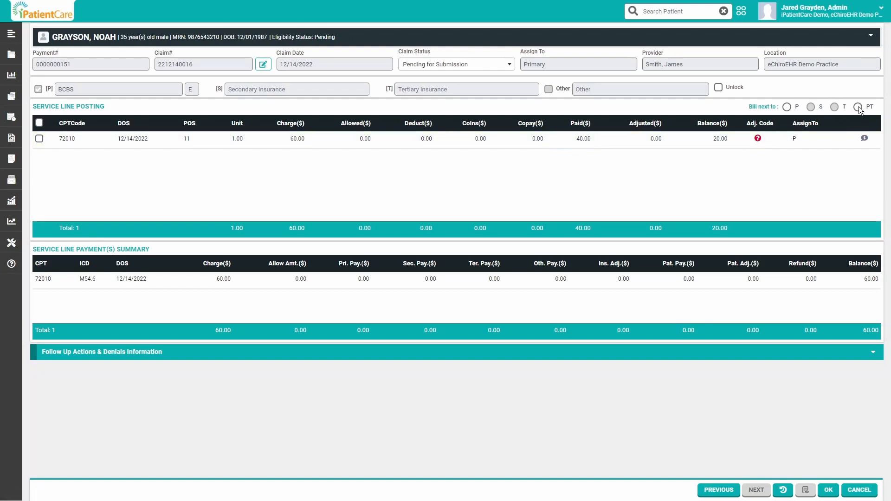
left_click(553, 81)
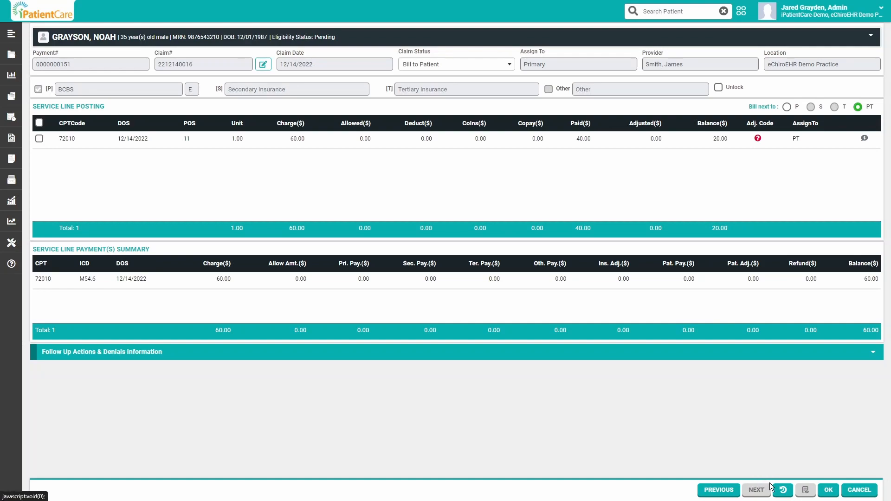
left_click(829, 492)
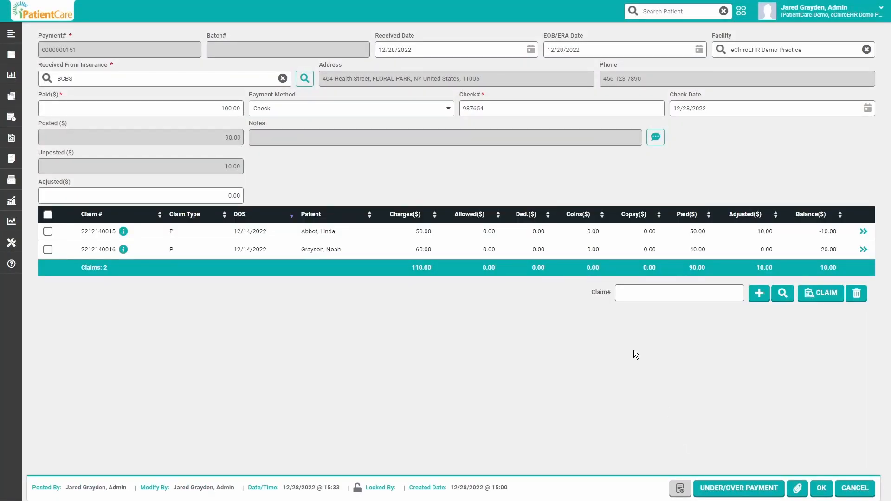
Check the insurance payment's paid and posted amounts, and save the payment
double_click(224, 107)
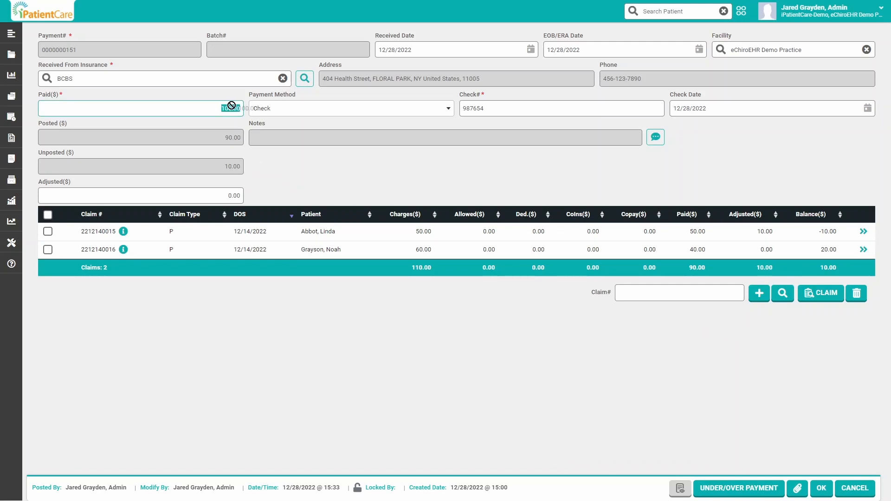
left_click(225, 136)
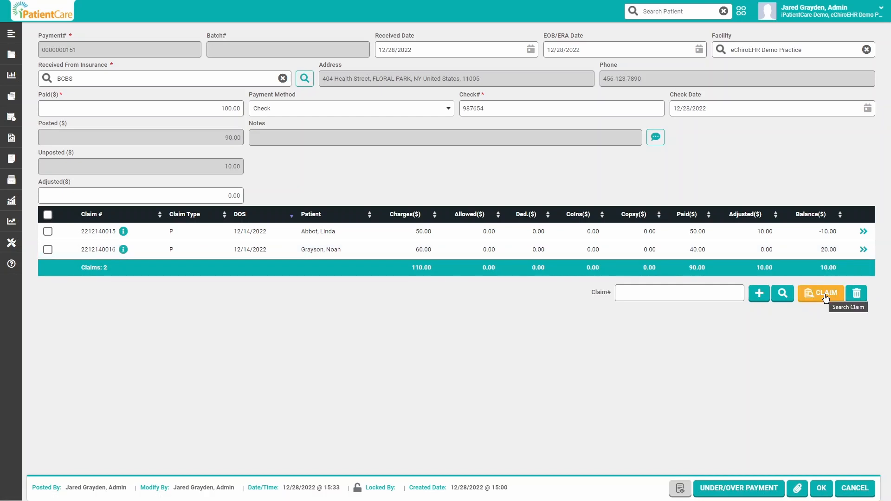
left_click(822, 490)
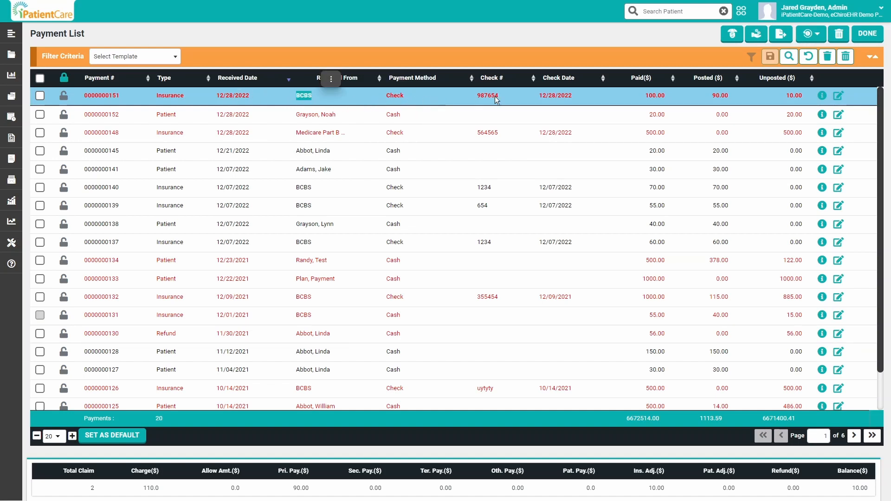
Review the paid and unposted amounts of the BCBS check 987654 payment in the payment list
left_click_drag(641, 96, 663, 94)
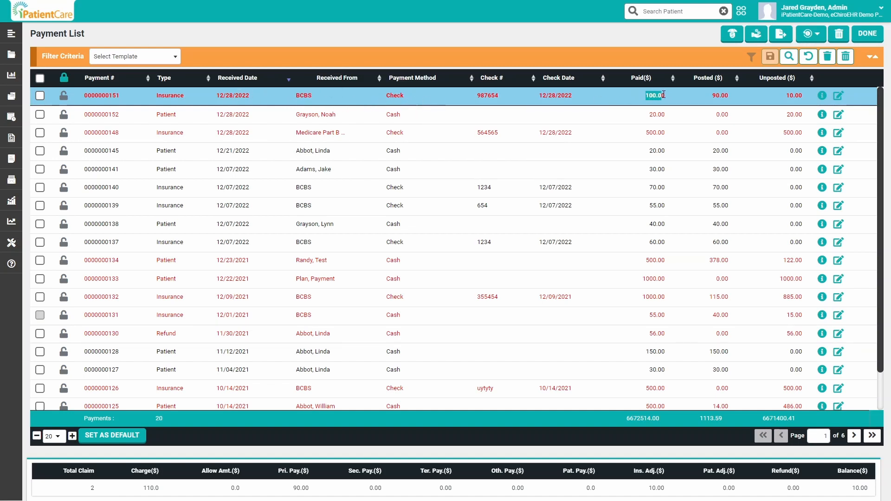
double_click(793, 96)
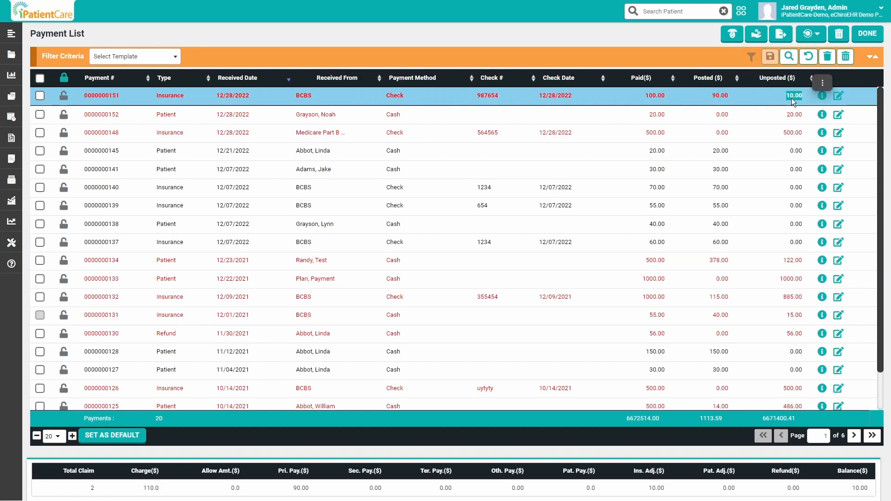
left_click(789, 101)
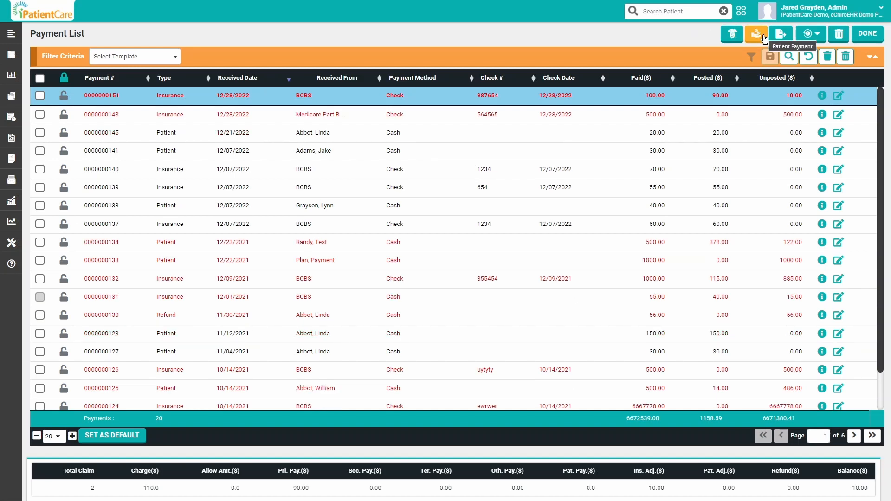
Start a new patient payment and select the patient it was received from, searching by last name
left_click(756, 34)
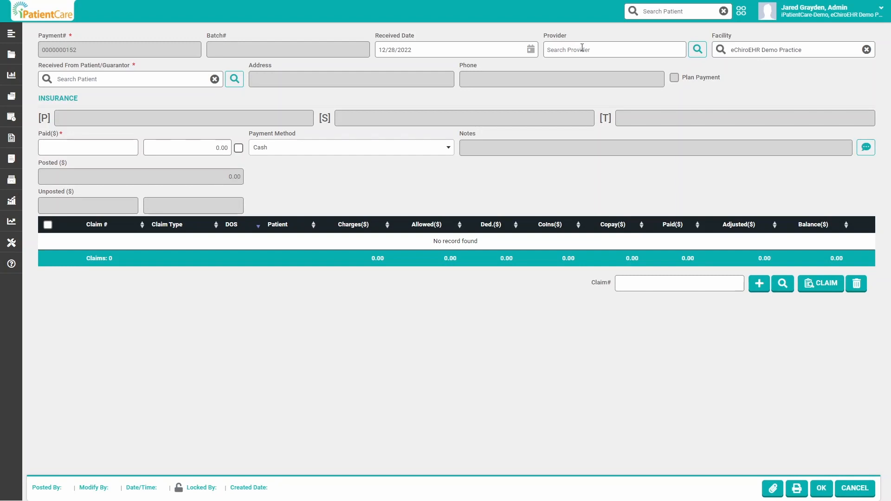
left_click(96, 78)
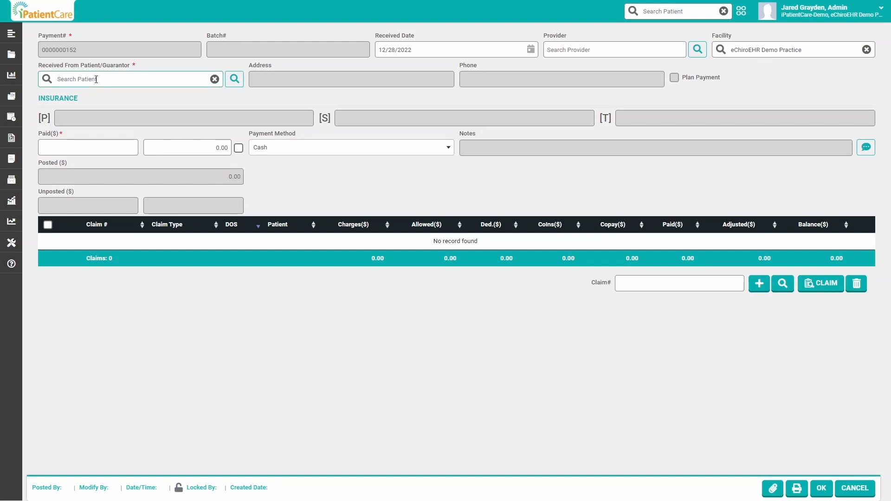
type("gray")
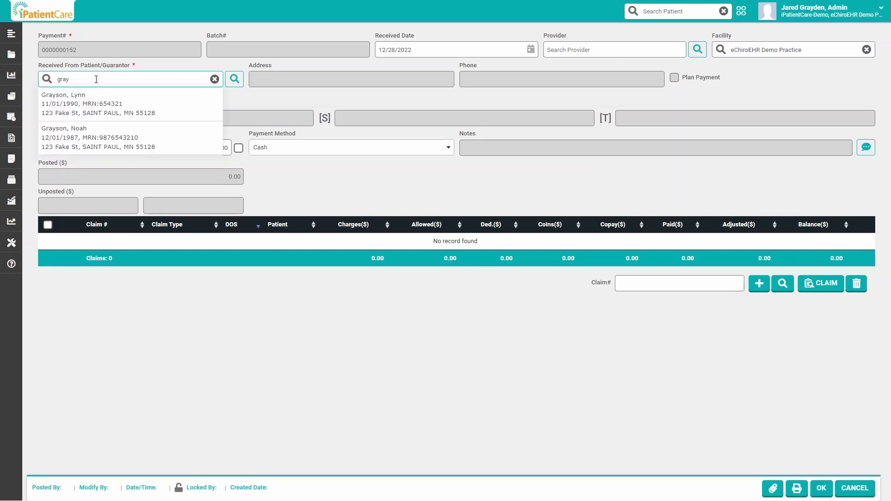
left_click(96, 128)
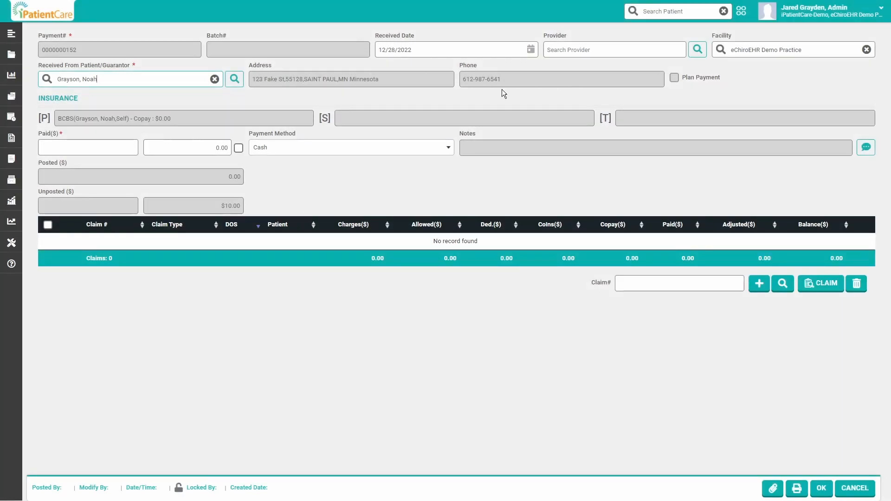
Set the patient payment's paid amount to 20, keeping Cash as the payment method
left_click(118, 146)
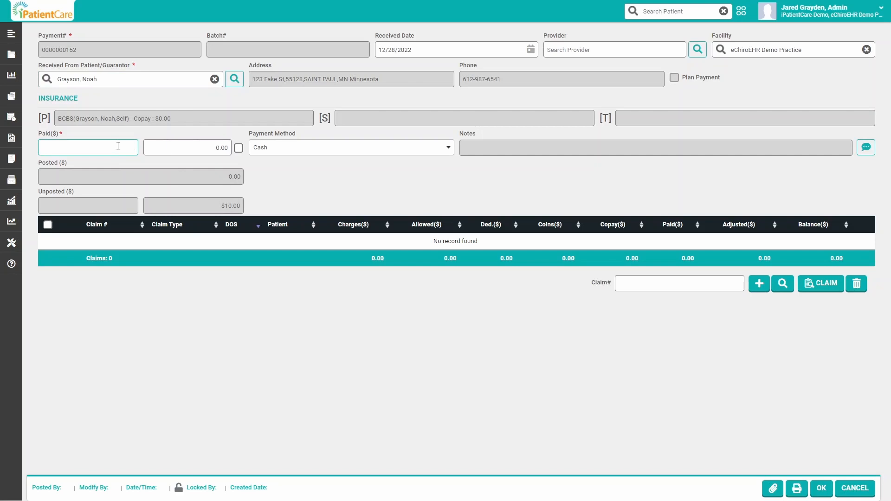
type("20")
left_click(267, 169)
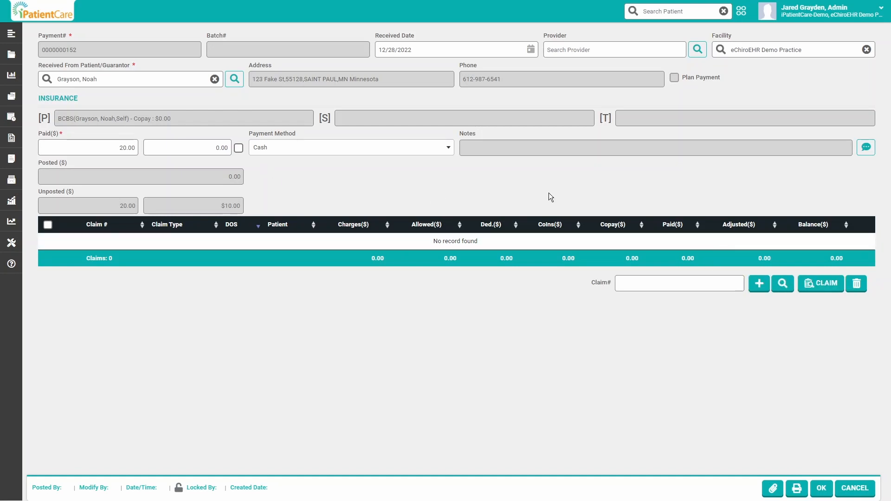
Open the claim search for this patient payment and review its patient and patient balance filter criteria
left_click(820, 288)
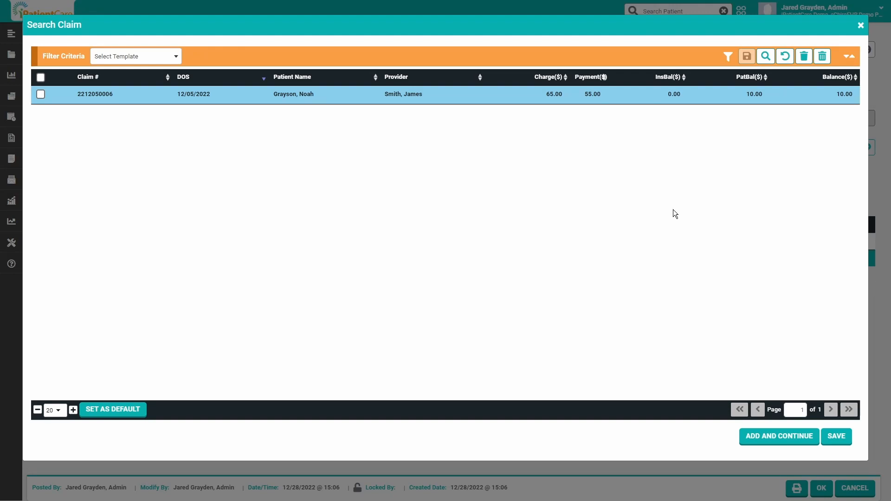
left_click(287, 57)
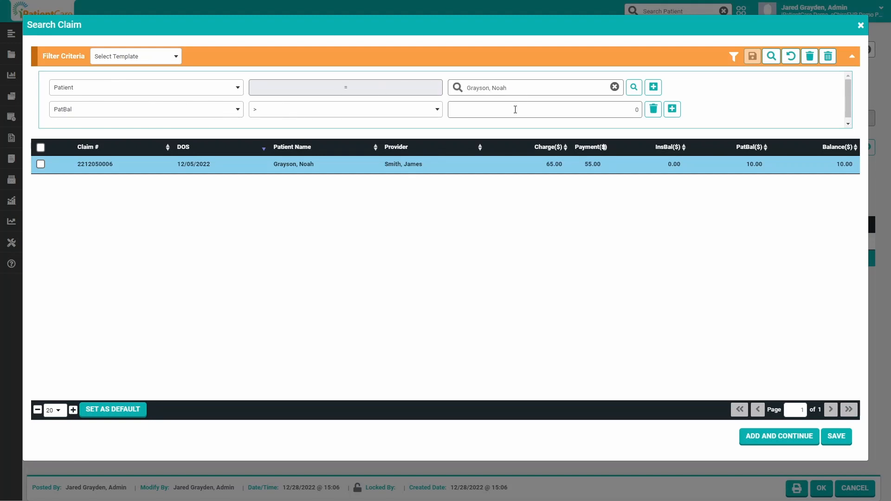
left_click(543, 64)
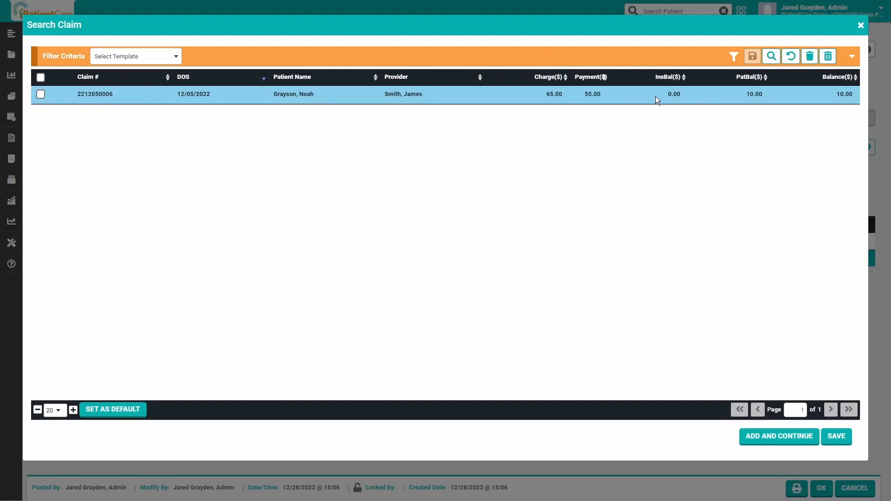
Add the claim with the 12/05/2022 date of service to the patient payment and save the payment
left_click(40, 94)
left_click(827, 433)
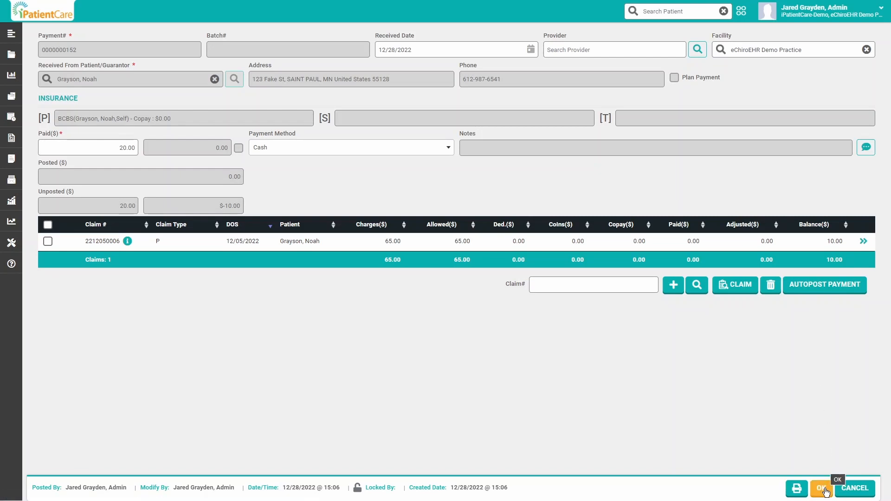
left_click(822, 488)
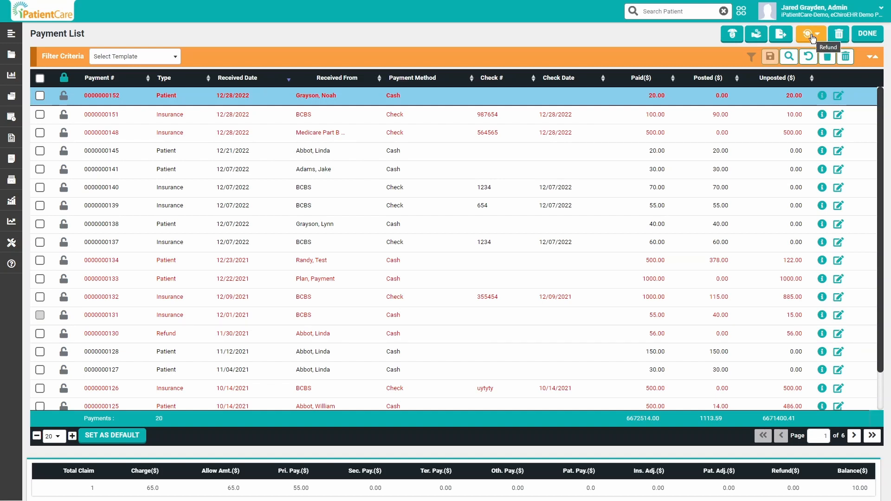
Start a new insurance refund from the payment list
left_click(813, 38)
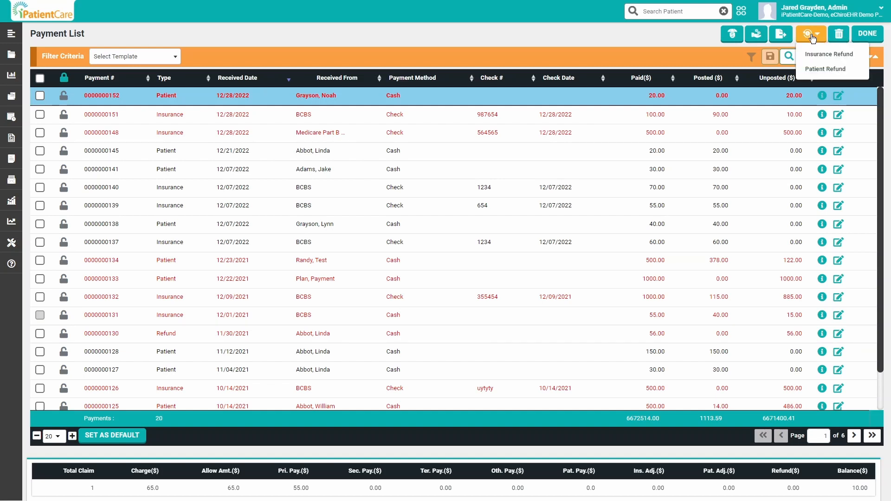
left_click(836, 56)
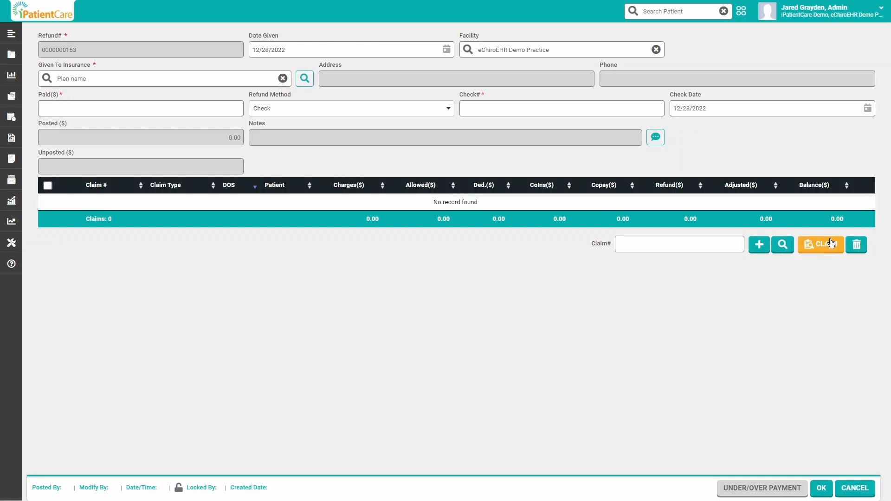
Cancel the new insurance refund and review the refund types offered in the payment list
left_click(855, 488)
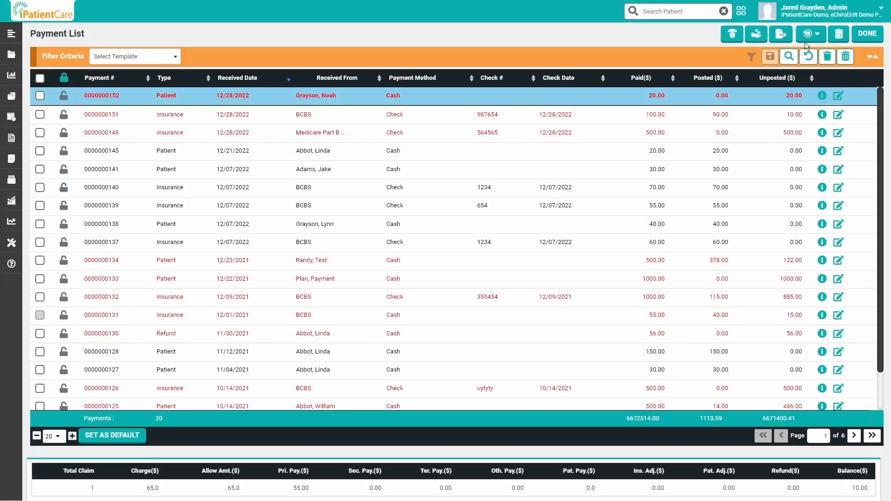
left_click(808, 34)
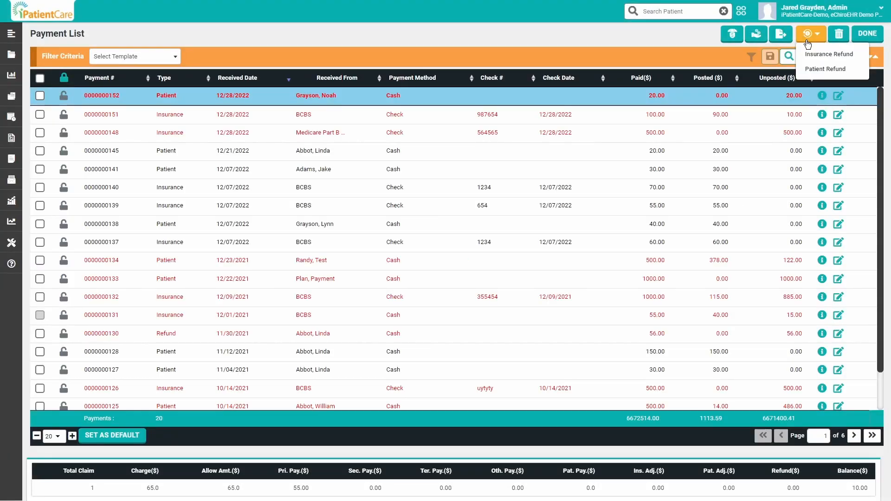
left_click(647, 34)
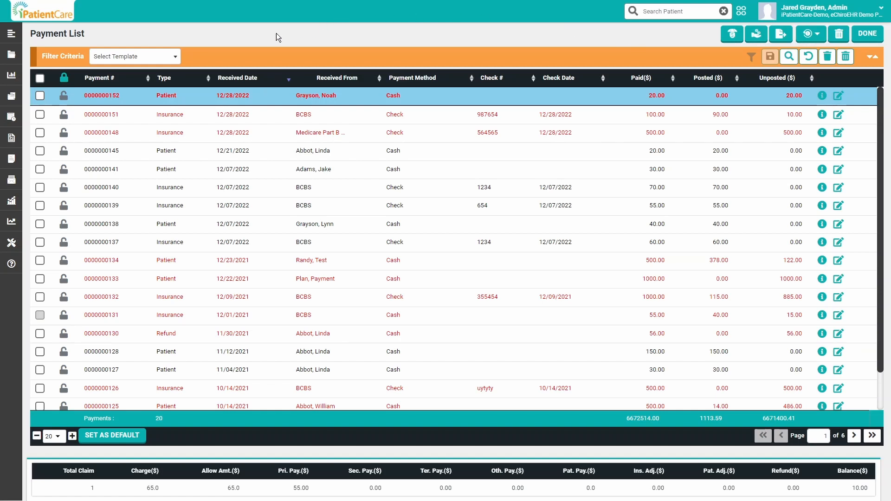
Open the ERA Posting list from the billing payment functions
mouse_move(13, 139)
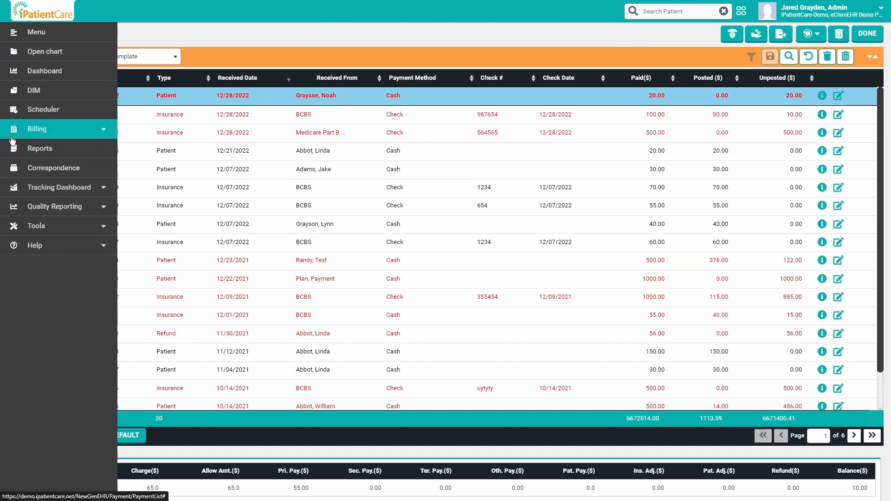
left_click(69, 132)
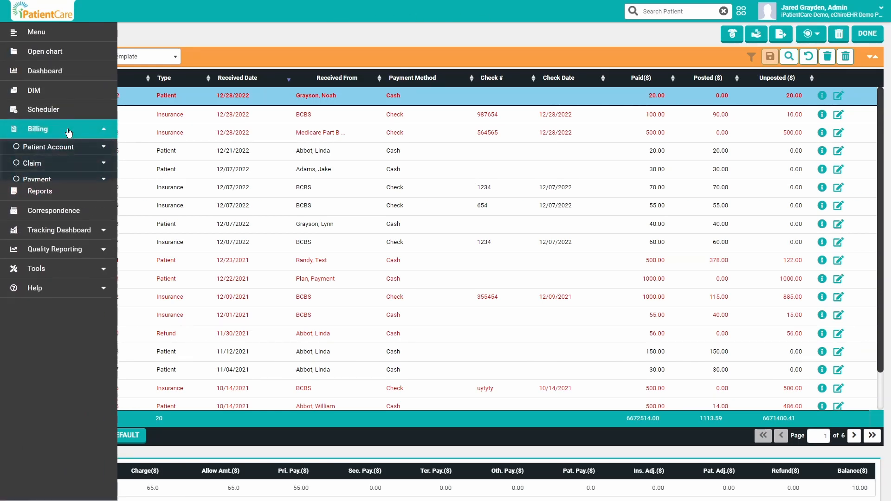
left_click(47, 179)
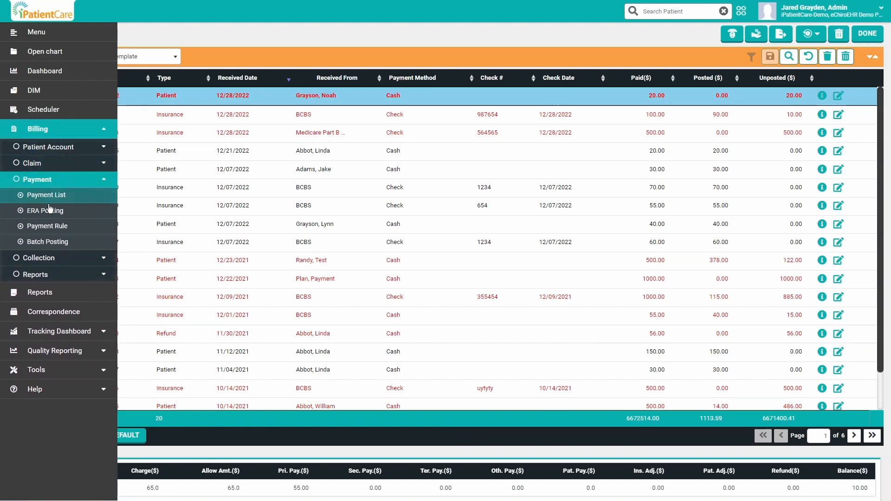
left_click(68, 215)
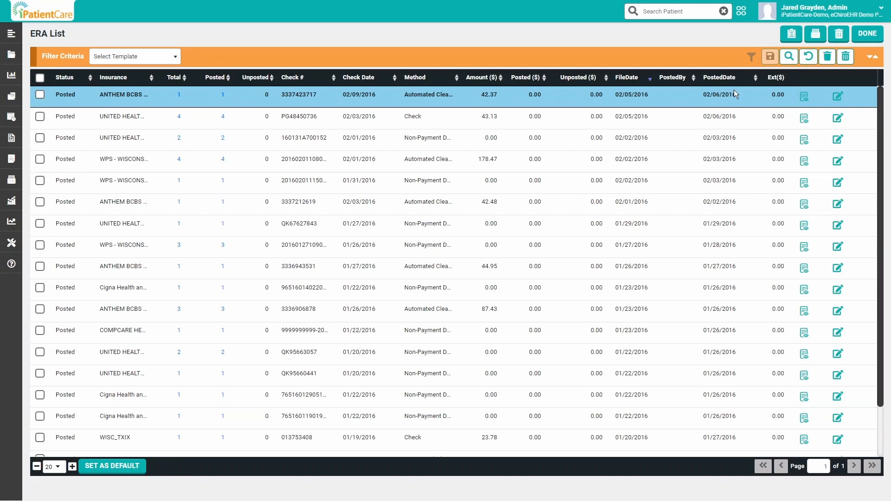
Preview the ANTHEM BCBS remittance with the 02/09/2016 check date, select it for posting, and dismiss the posting confirmation
left_click(804, 96)
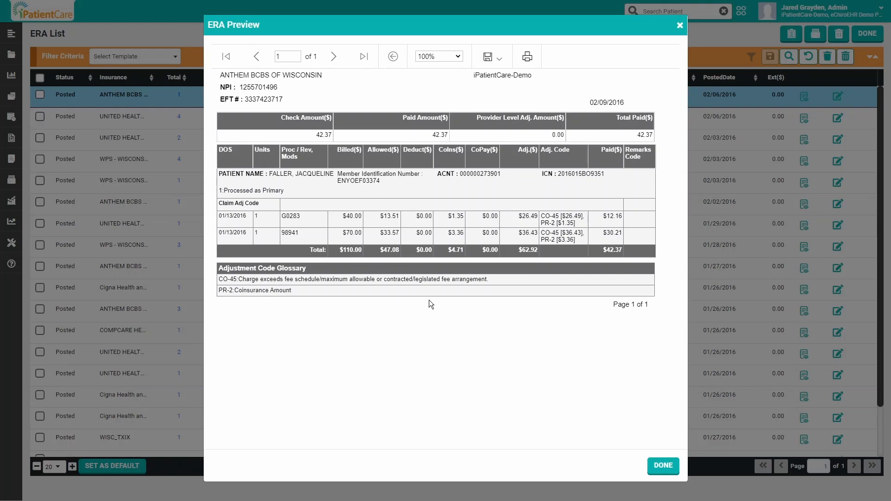
left_click(664, 468)
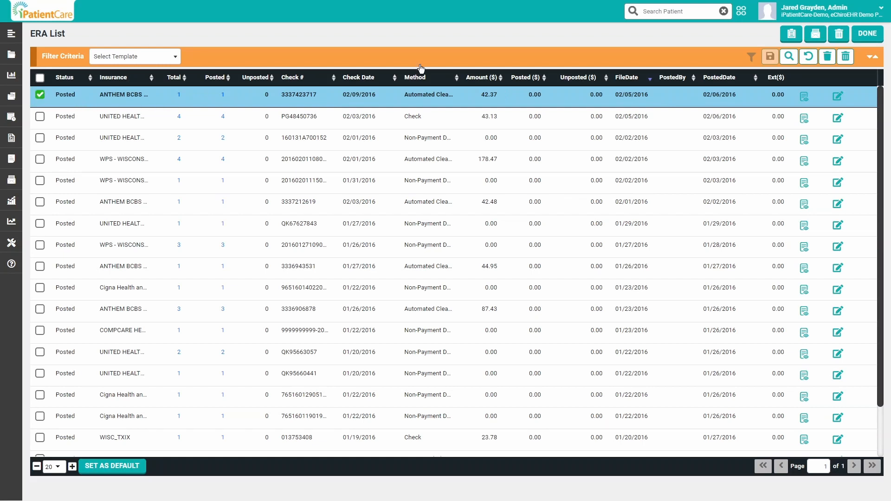
left_click(817, 35)
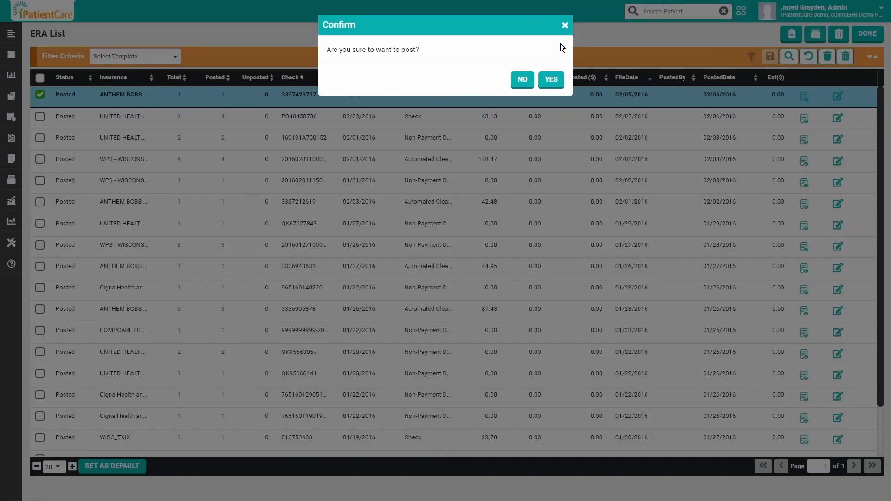
left_click(565, 25)
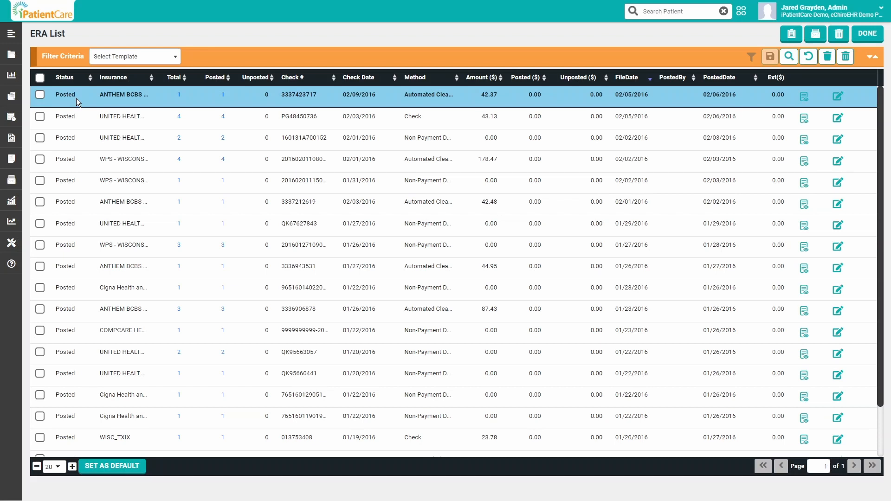
Open the ERA claim details of the 02/09/2016 ANTHEM BCBS remittance, show all ERA types, and return to the ERA list
left_click(837, 98)
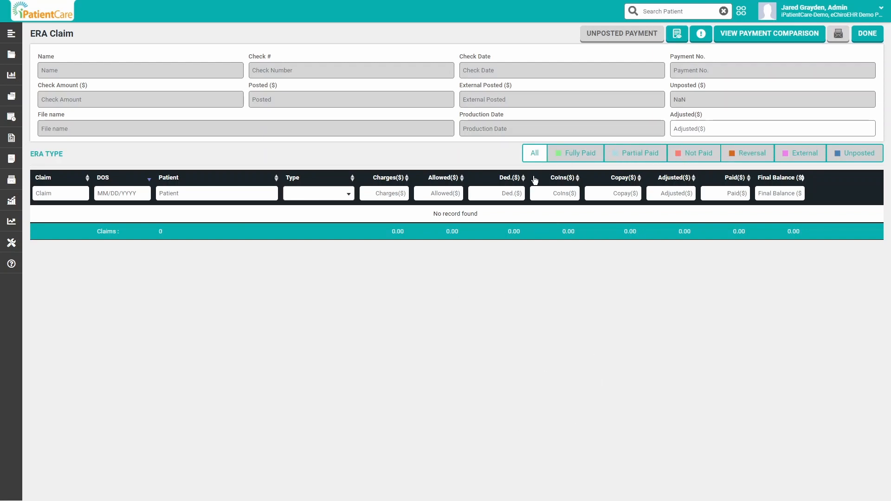
left_click(535, 153)
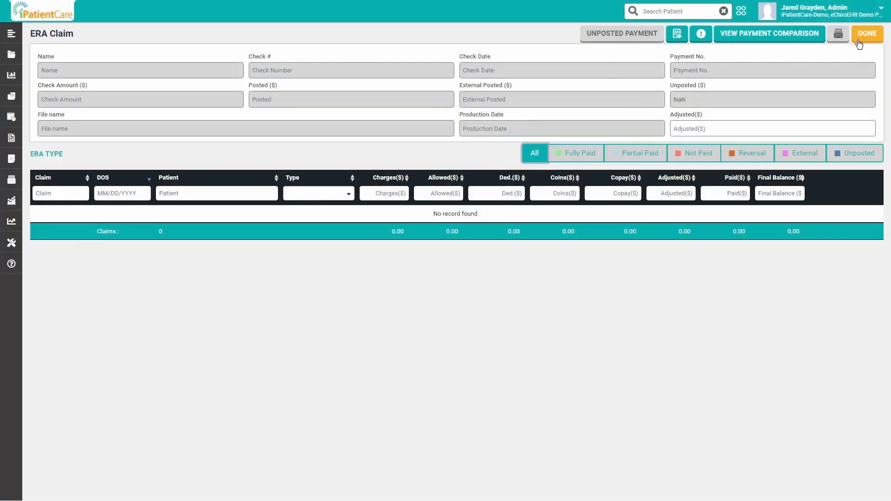
left_click(864, 36)
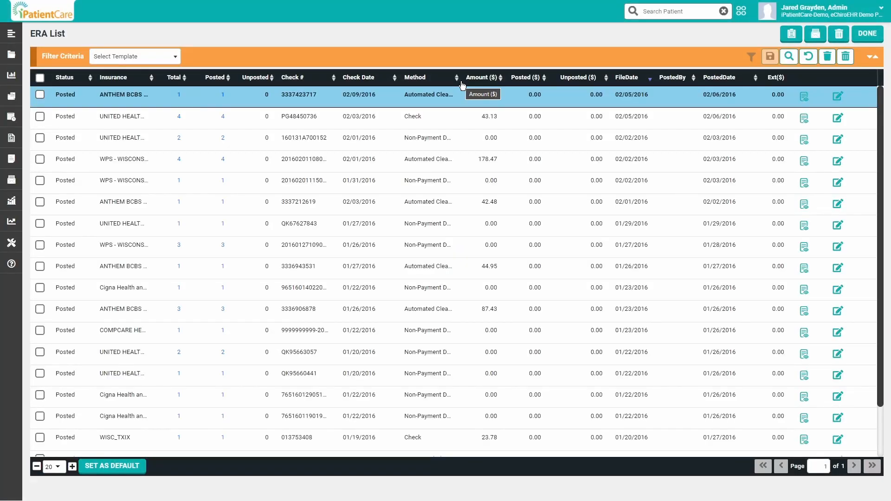